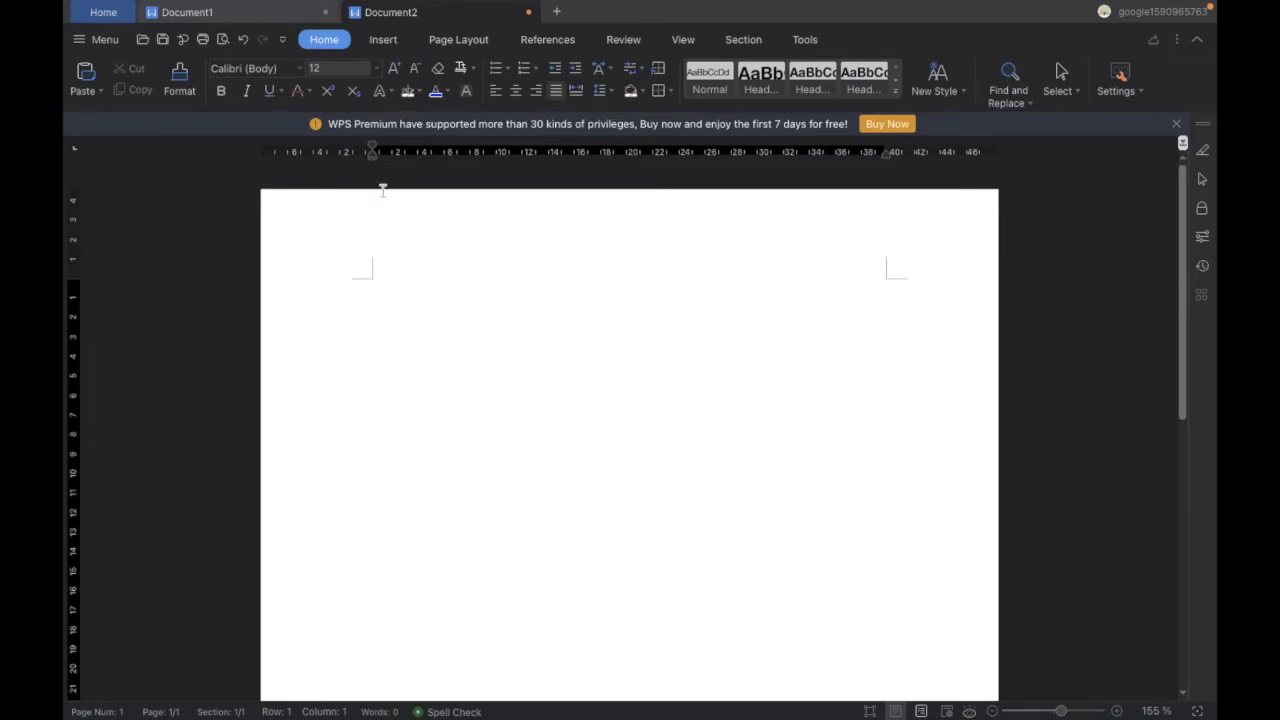
Set the page's top margin to 1.25 inches in Custom Margins
left_click(432, 41)
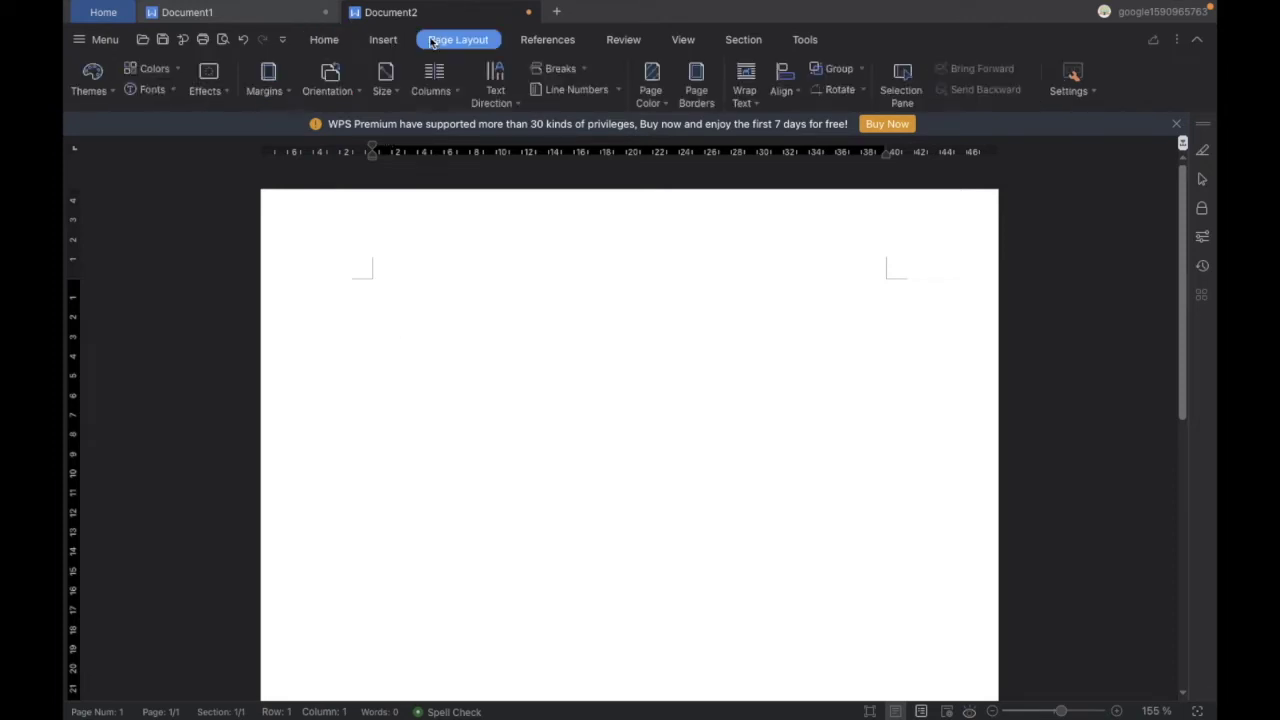
left_click(282, 95)
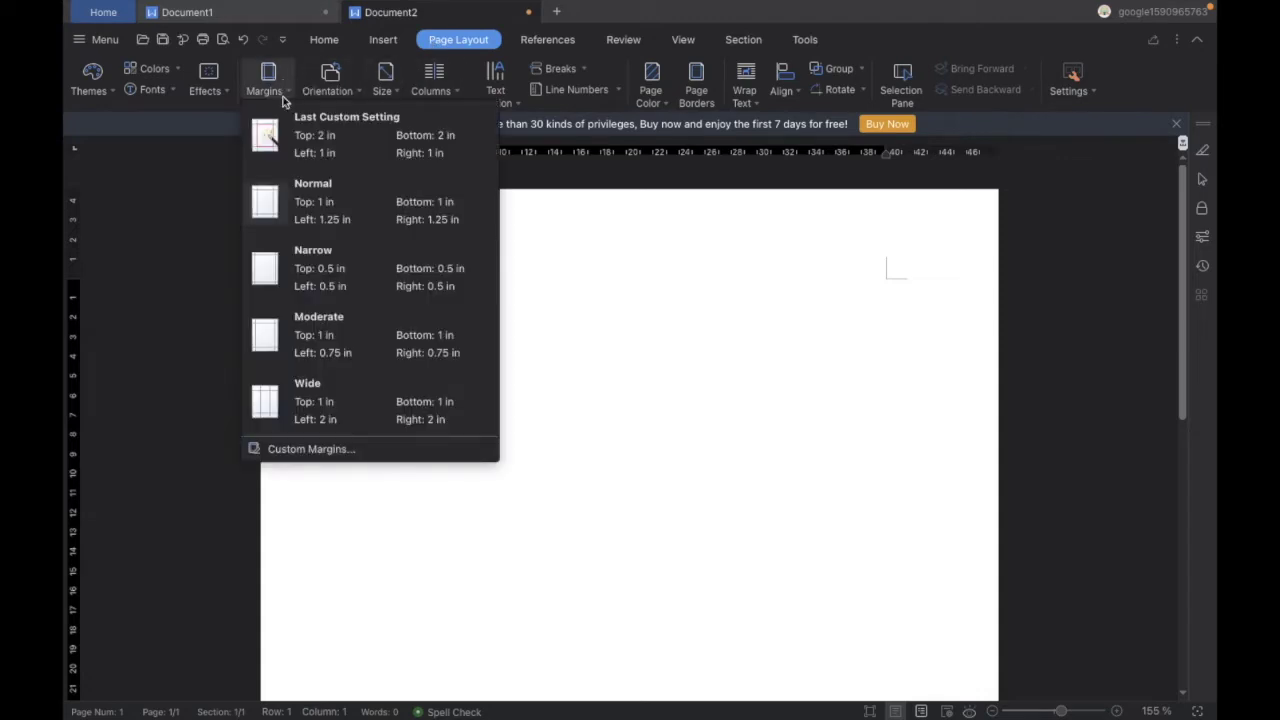
left_click(313, 457)
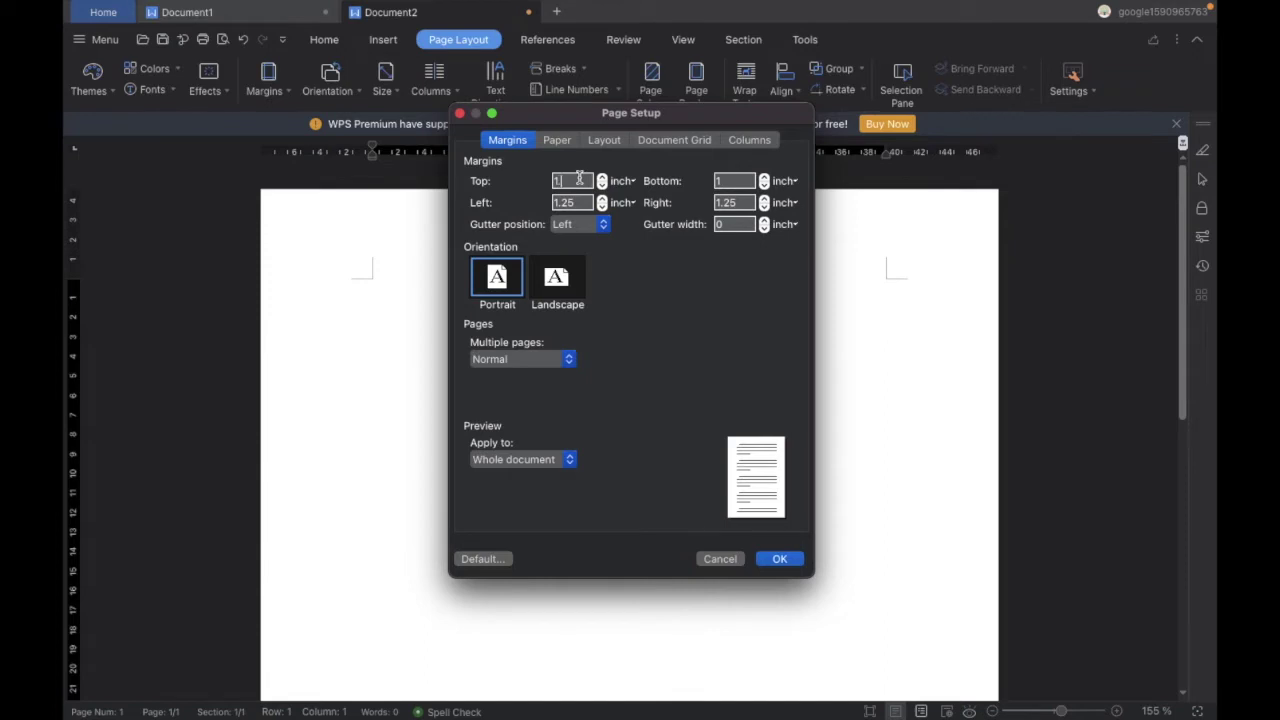
type(".25")
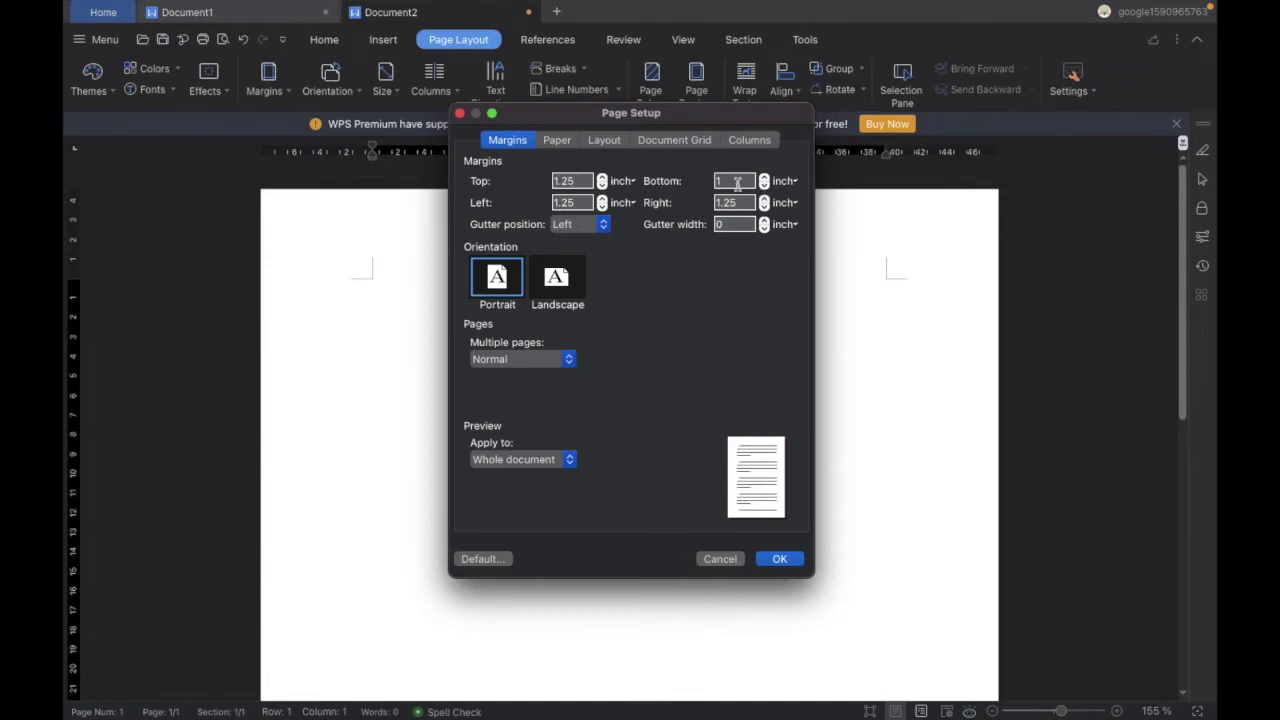
left_click(737, 181)
type(".25")
left_click(780, 560)
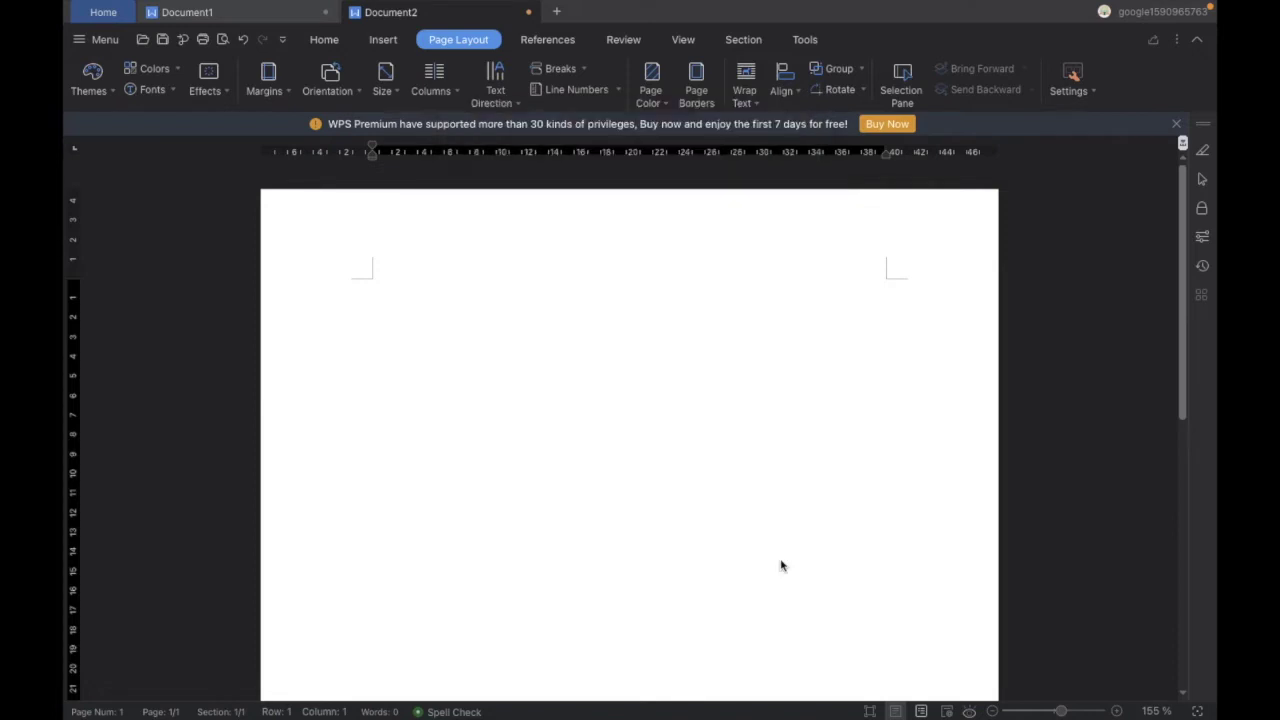
Check the paper size and keep the body font as Calibri (Body)
left_click(388, 88)
left_click(427, 167)
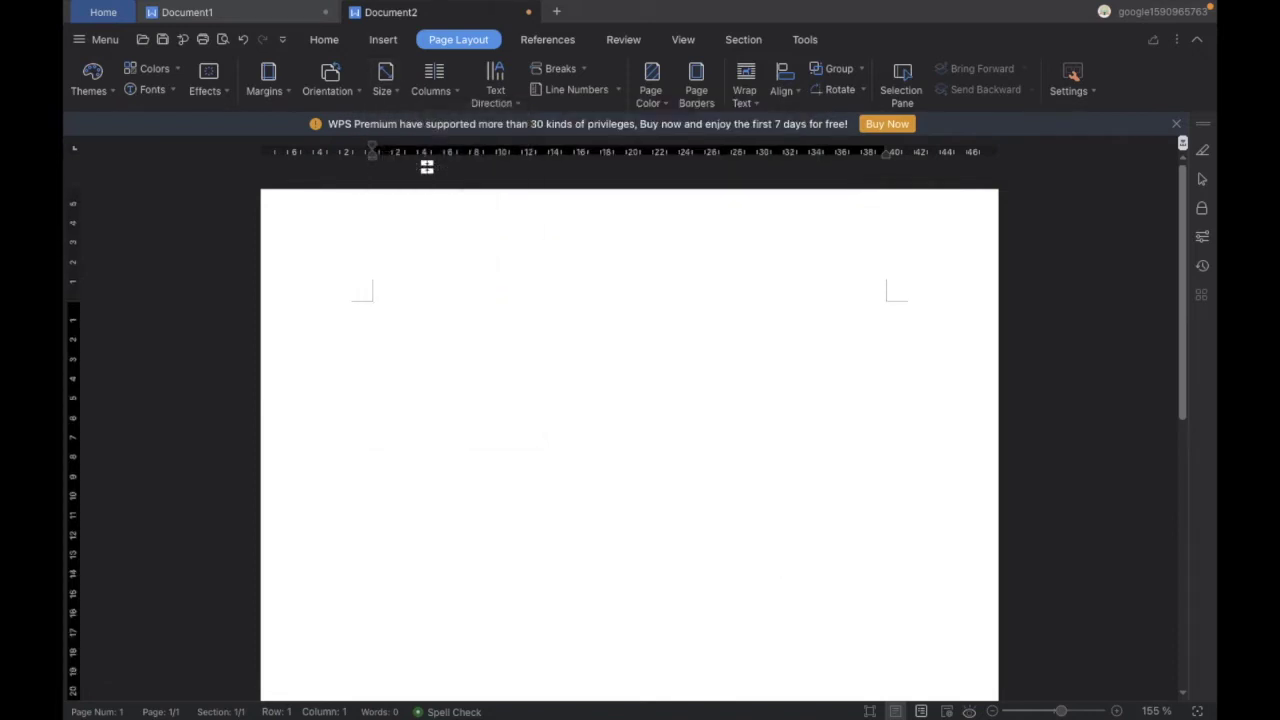
left_click(322, 42)
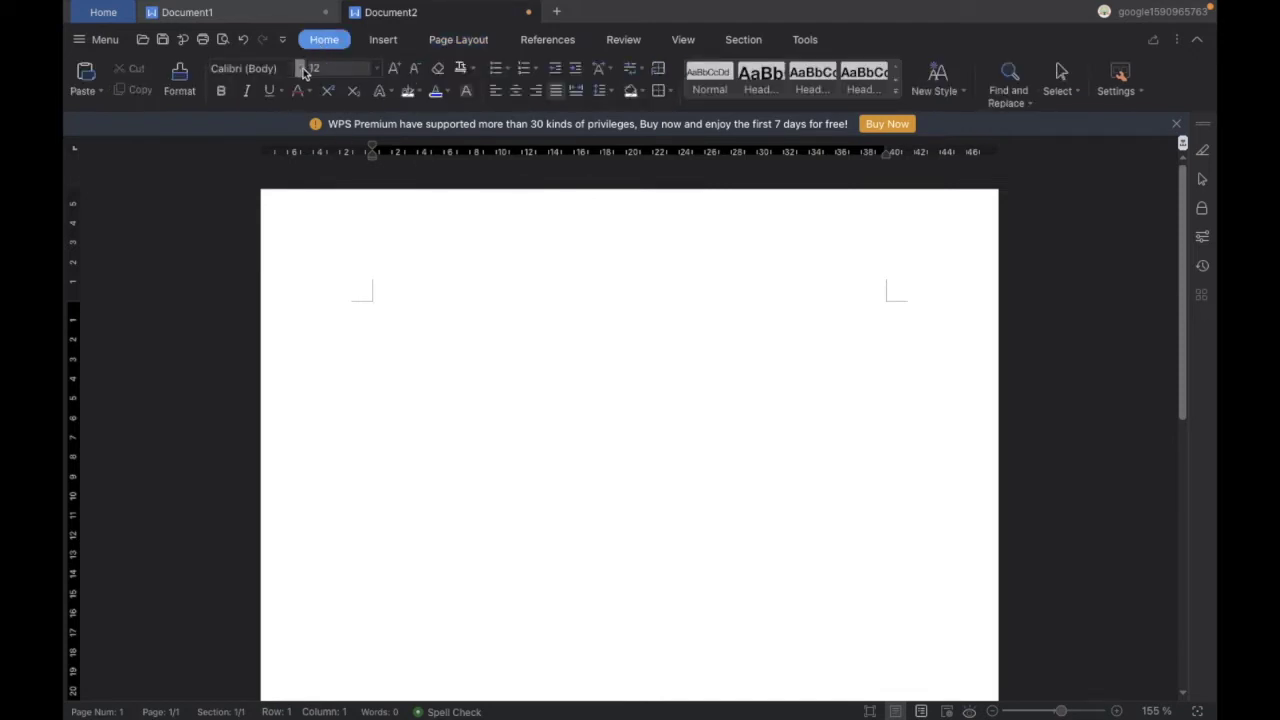
left_click(301, 68)
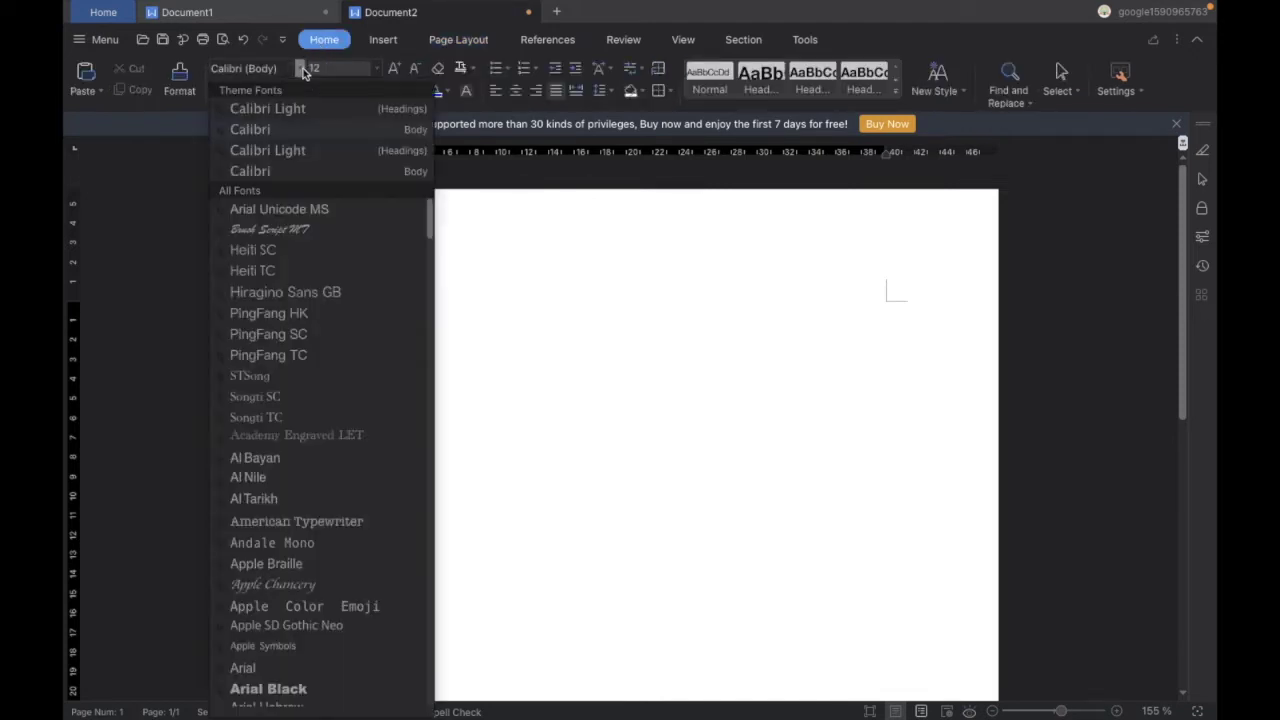
left_click(303, 131)
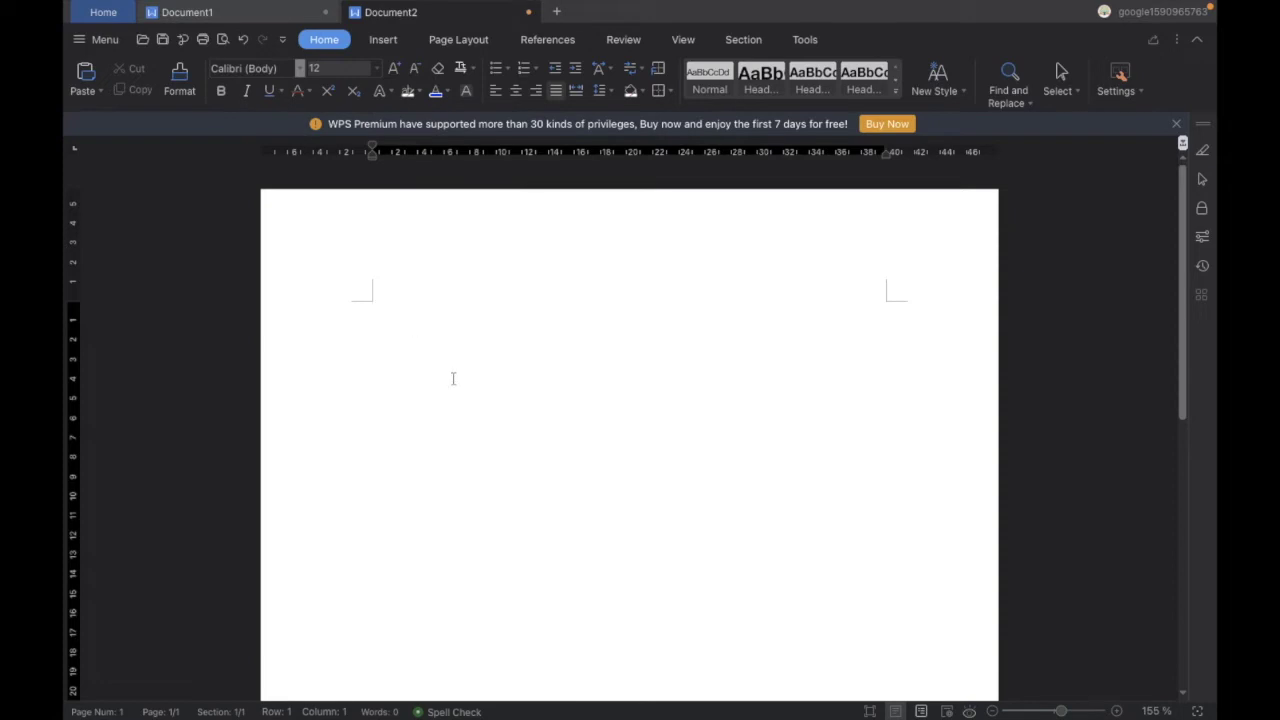
Type the date '15th Jan, 2022' and, on a separate line, the greeting 'Dear sir/mam,'
type("15")
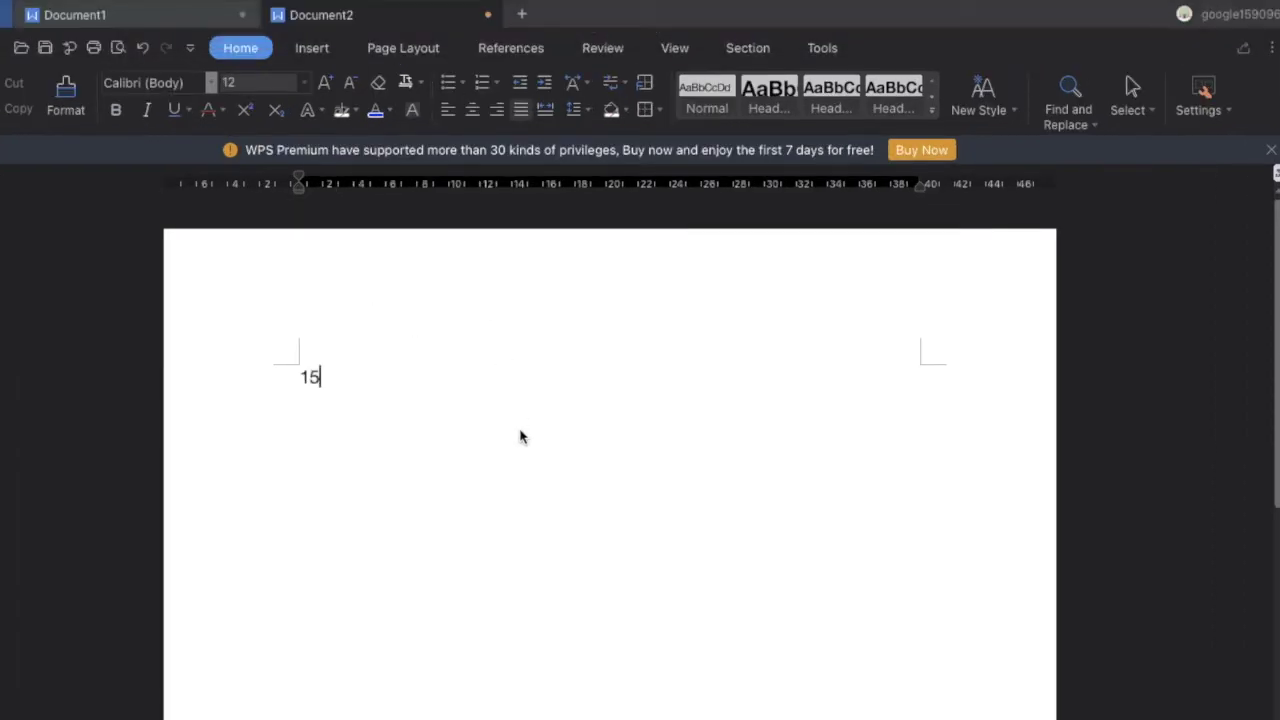
type("th Jan, 2022")
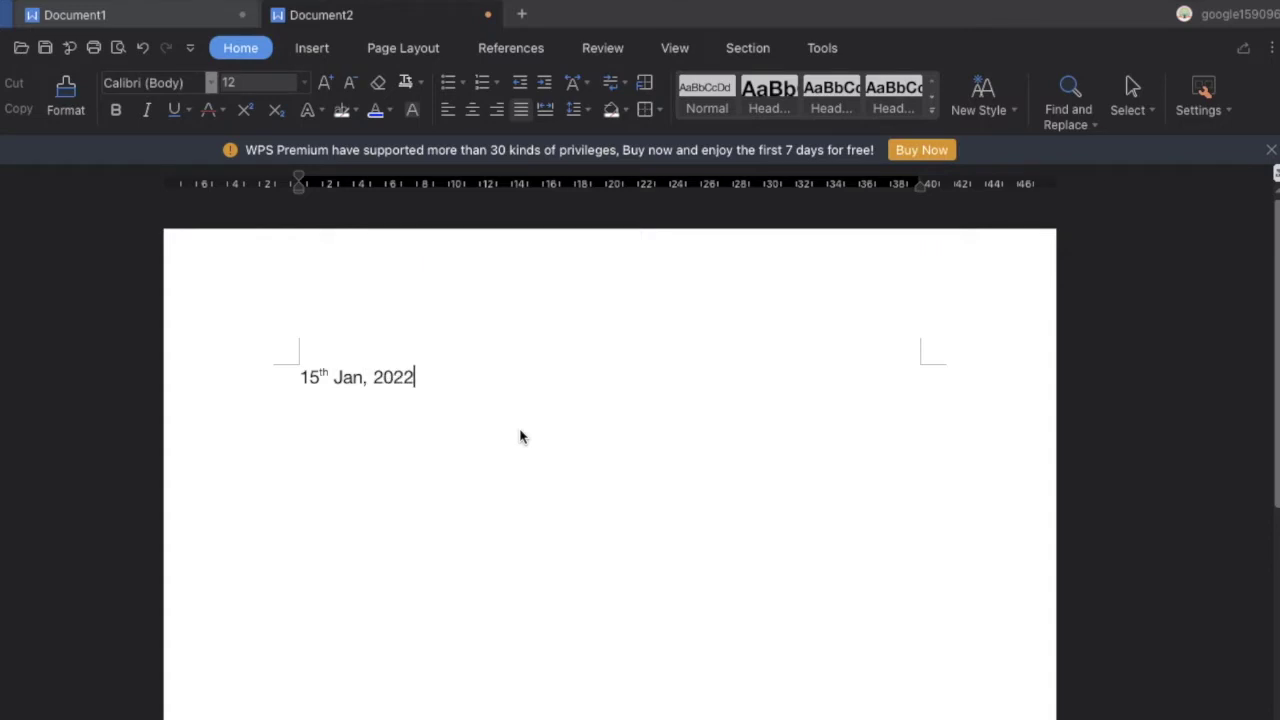
key("Return")
key("Return")
type("Dear sir/mam")
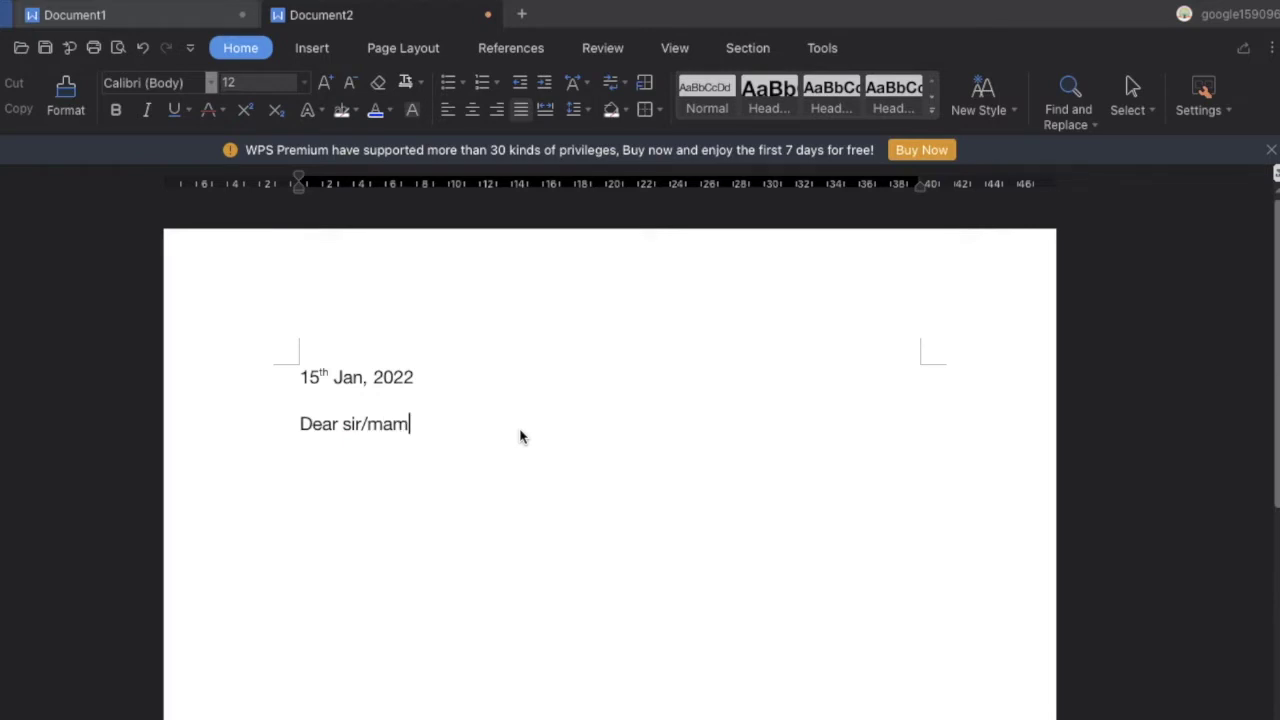
scroll(500, 491, "down", 1)
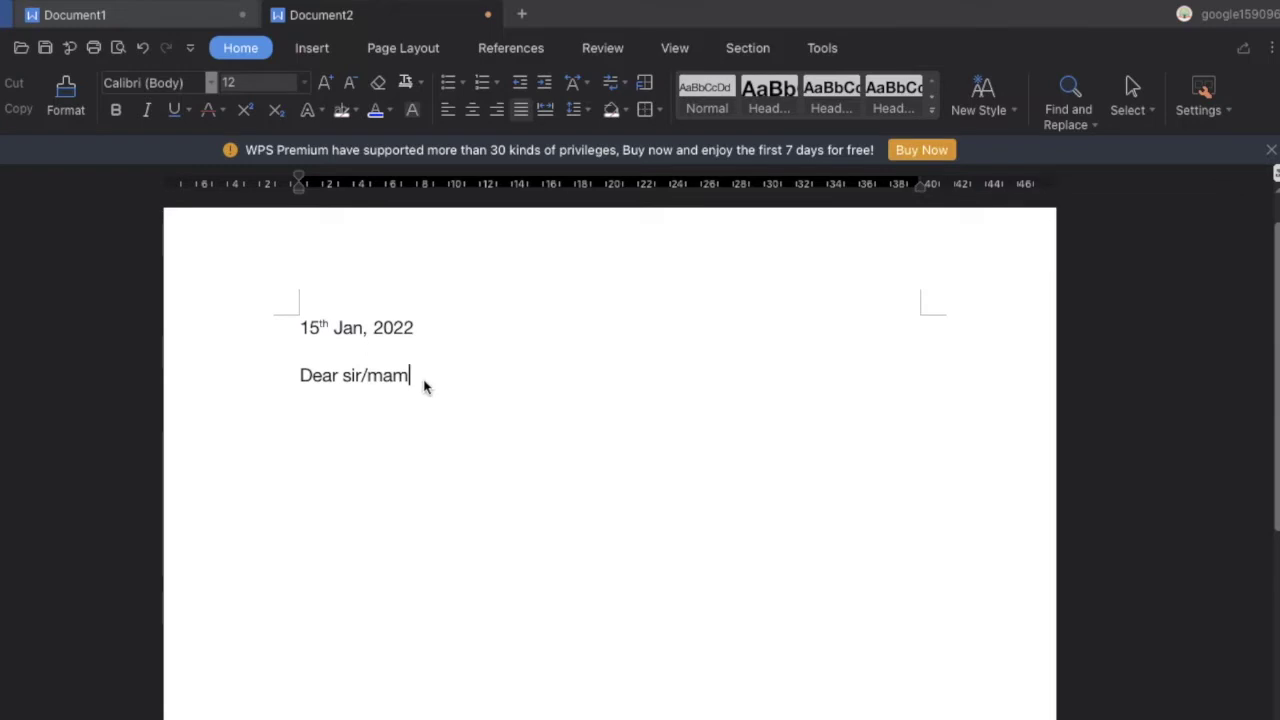
type(",")
key("Return")
key("Return")
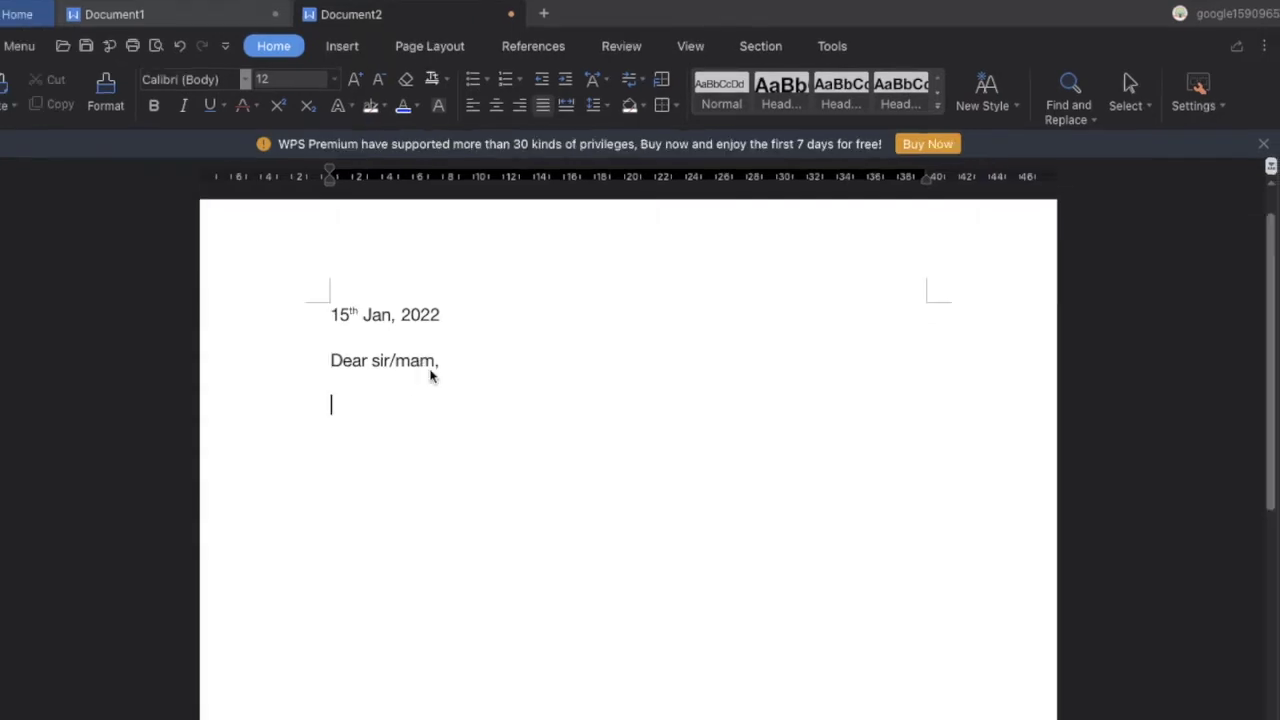
Type the sentence about interest in the Business development executive position, then begin the next paragraph with 'I am'
type("I am writing ")
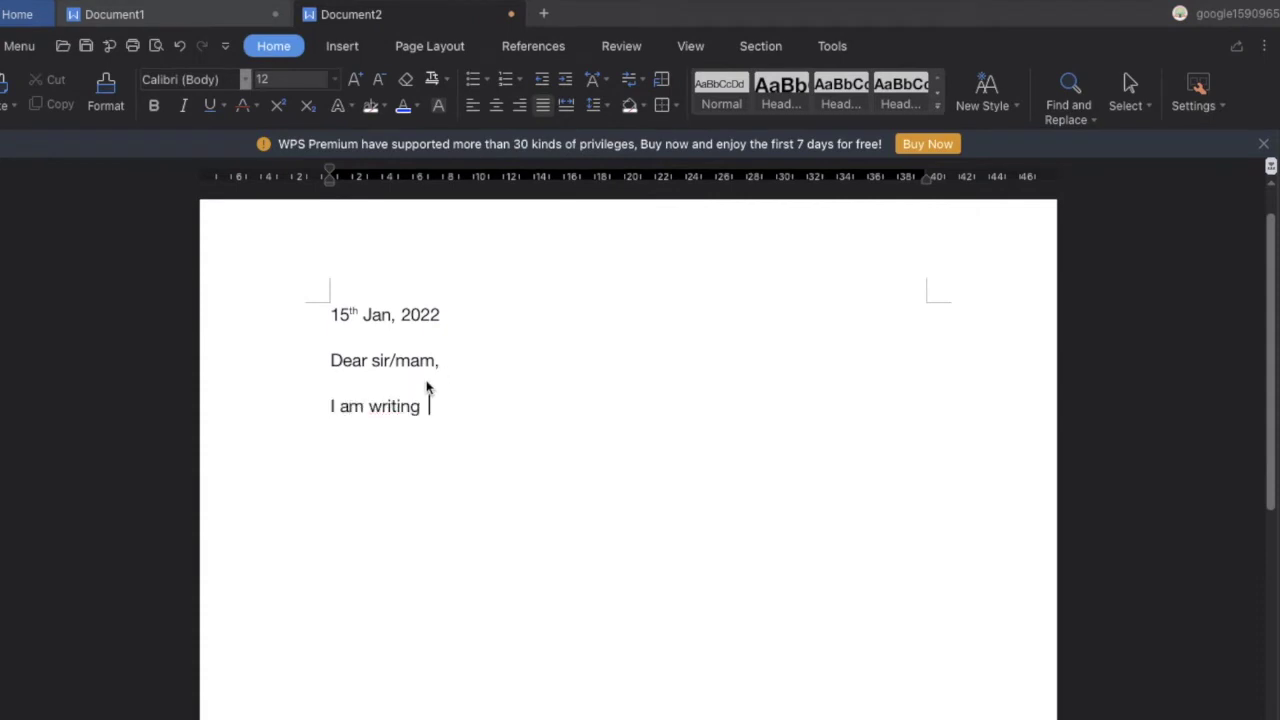
type("to express")
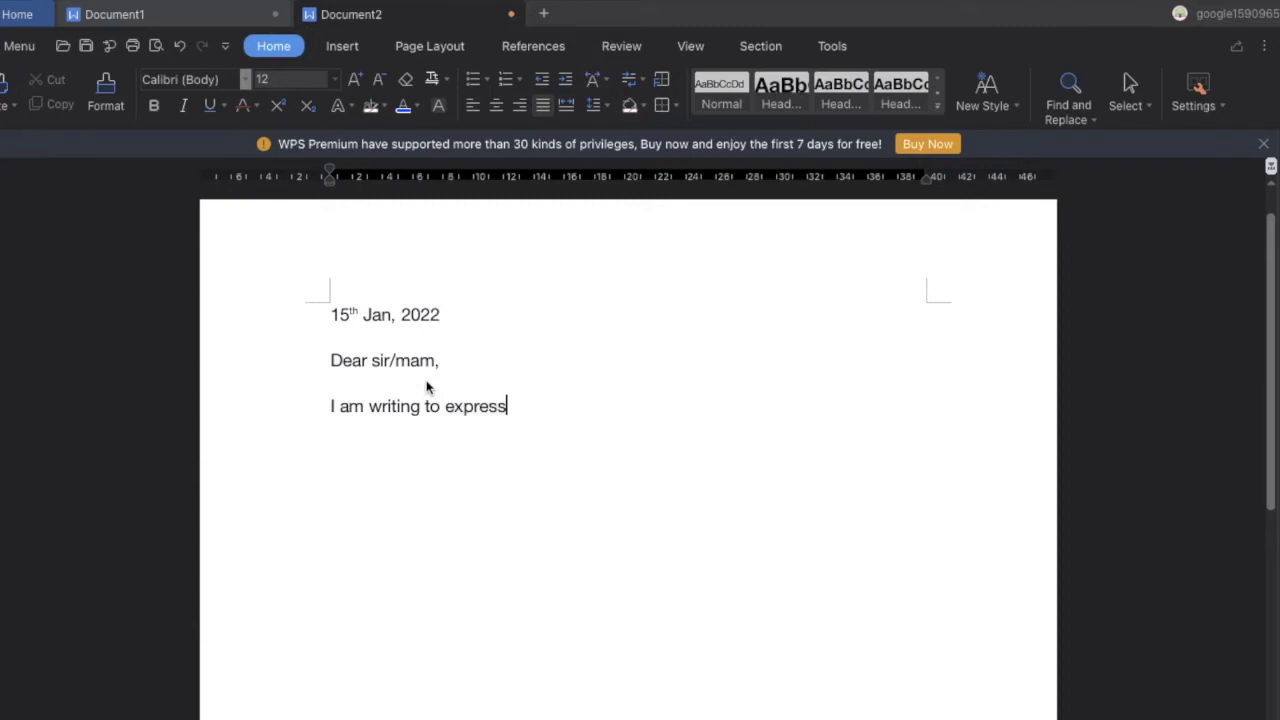
type(" my interes")
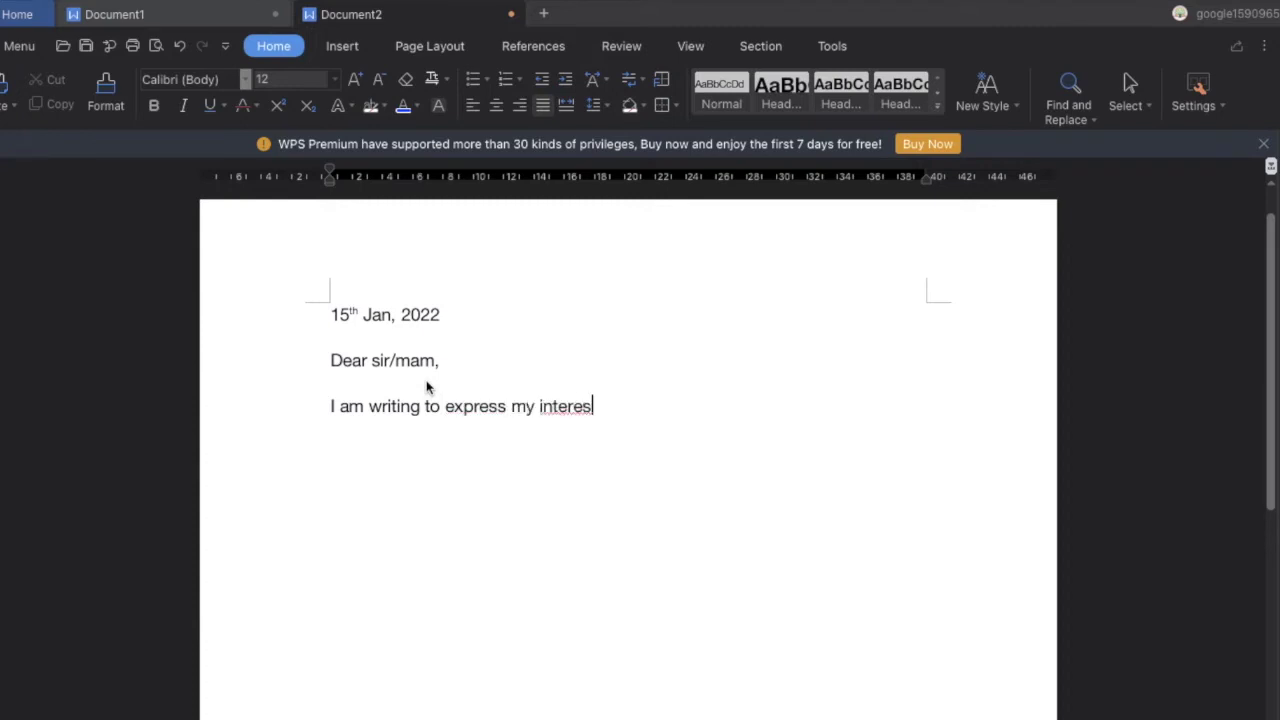
type("t in the pos")
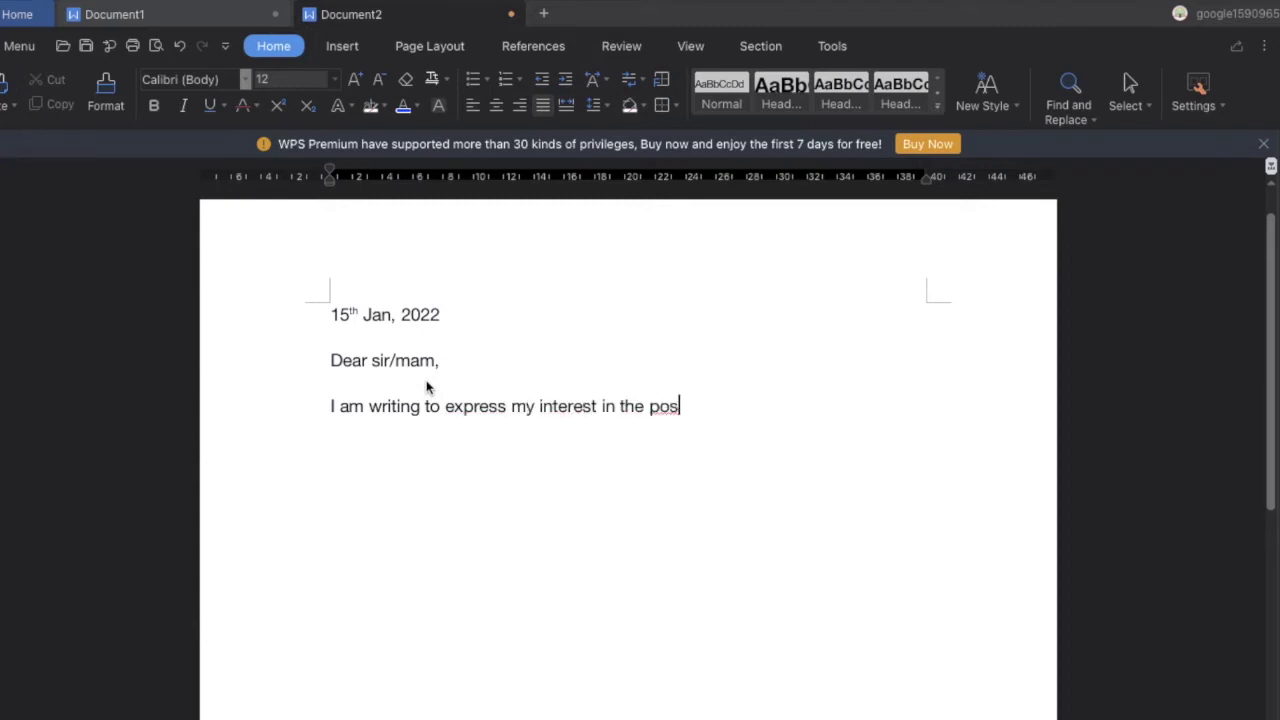
type("ition of ")
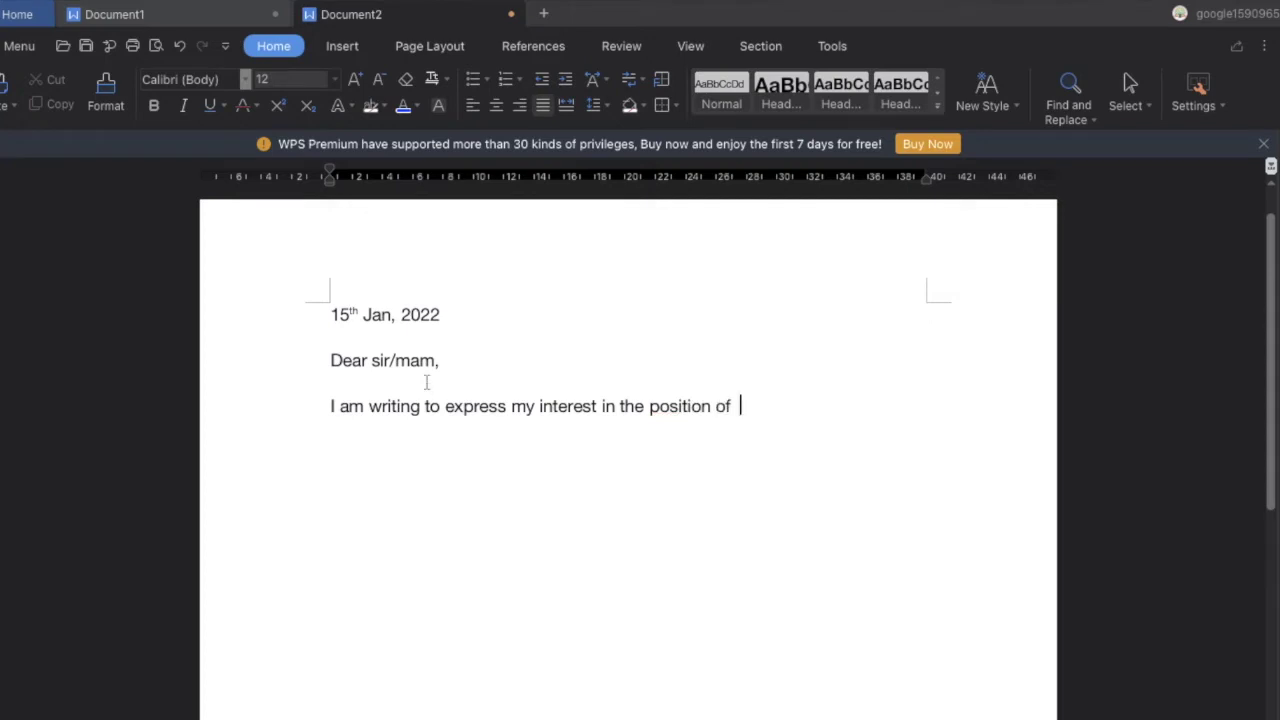
type("Business de")
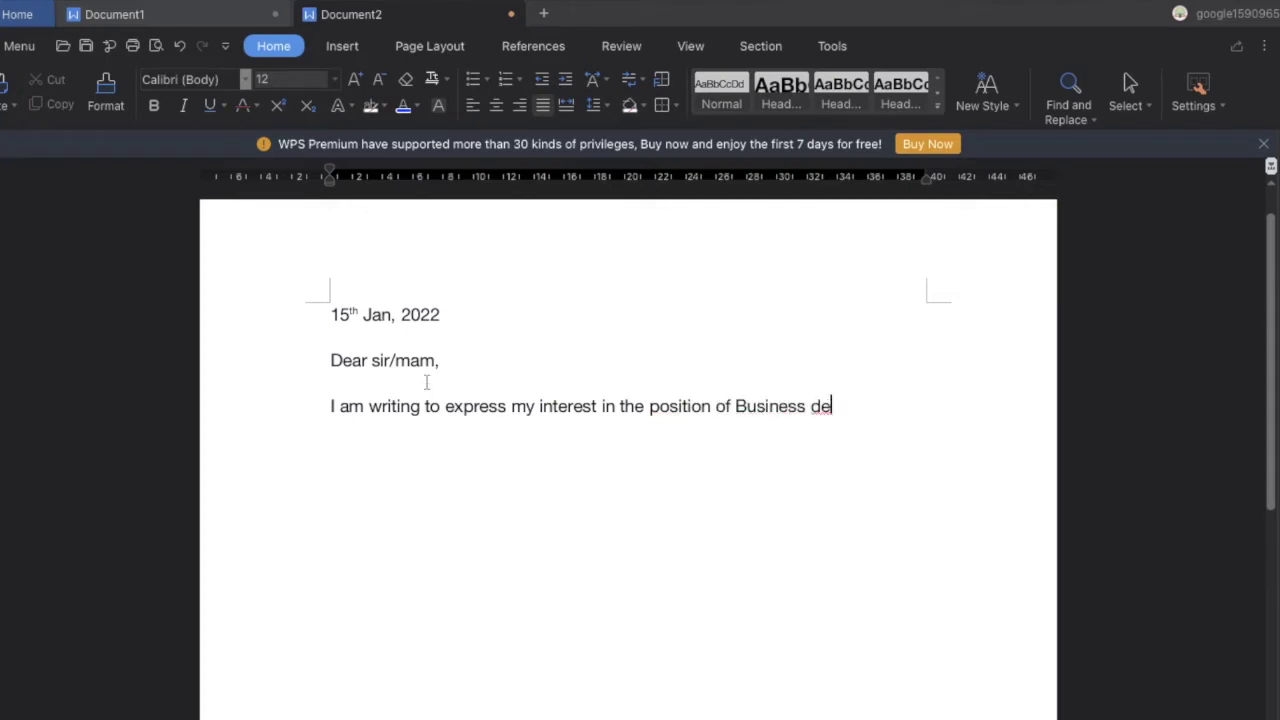
type("velopment executiv")
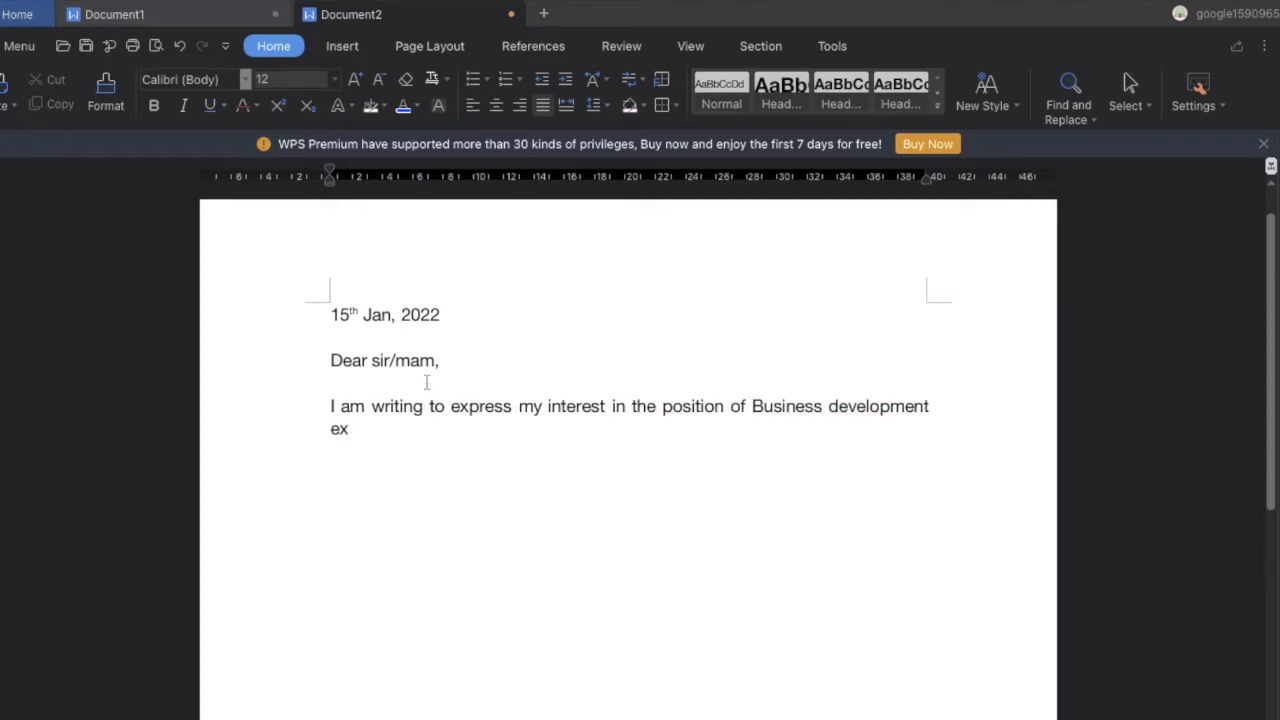
type("e.")
key("Return")
key("Return")
type("I am")
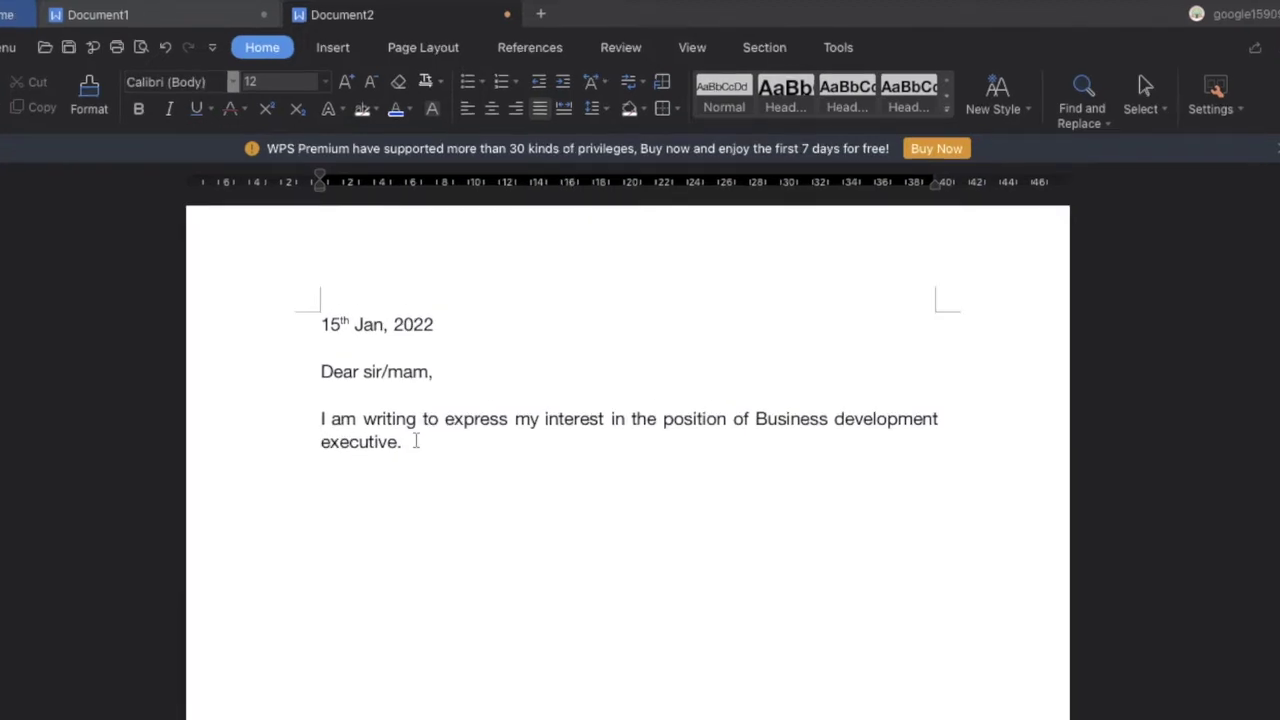
Type the paragraph on the current role, prior experience, master's degree and English and Hindi fluency
type("I am current working as an ")
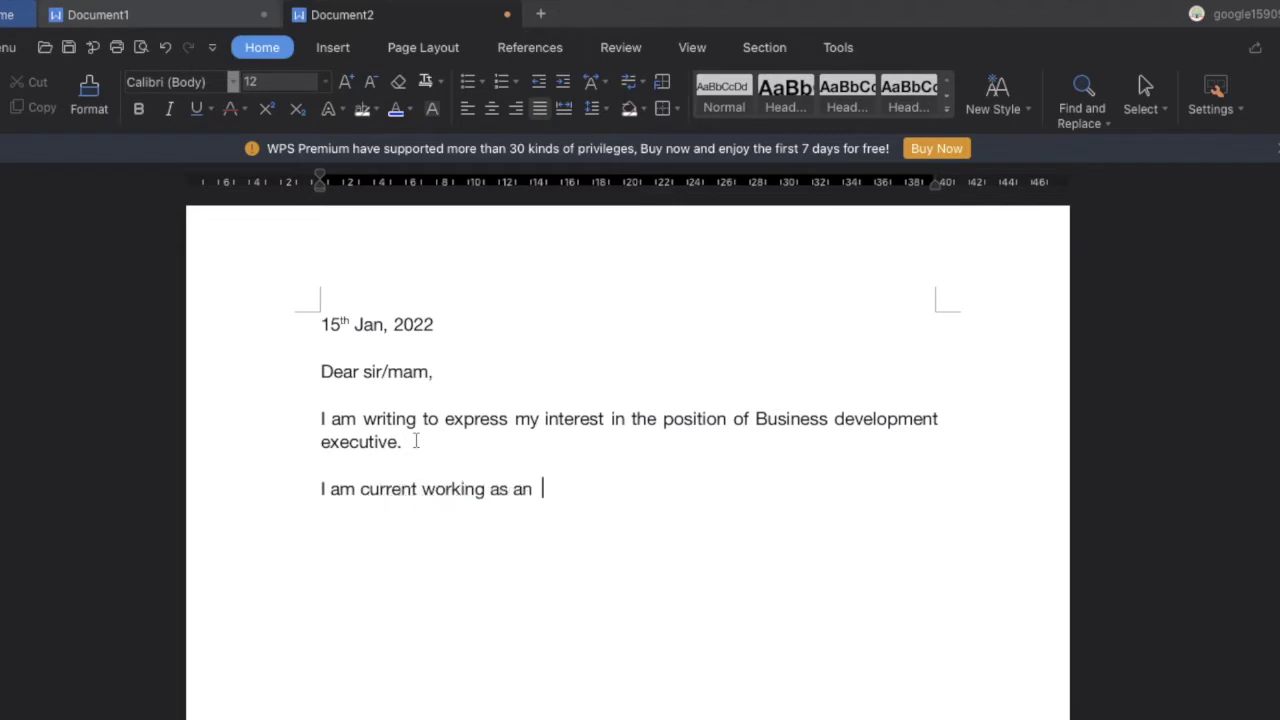
type("Business development executive in xyz company.")
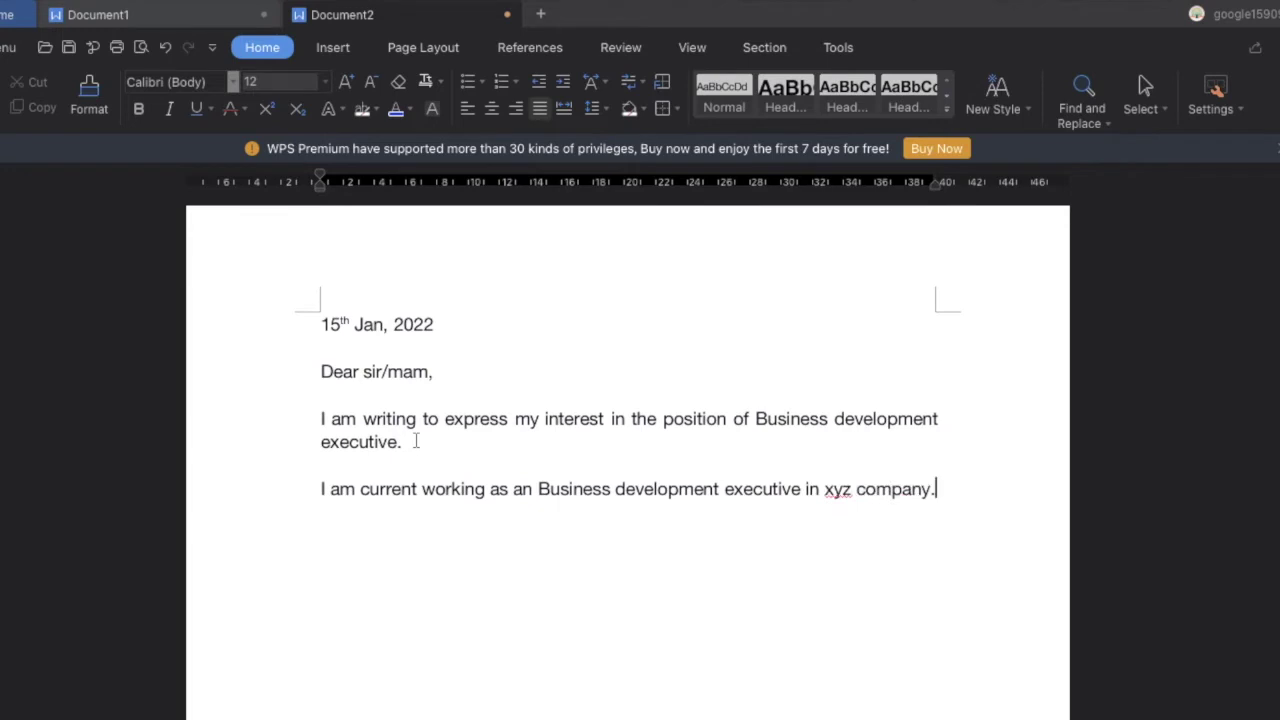
key("BackSpace")
type("where I ")
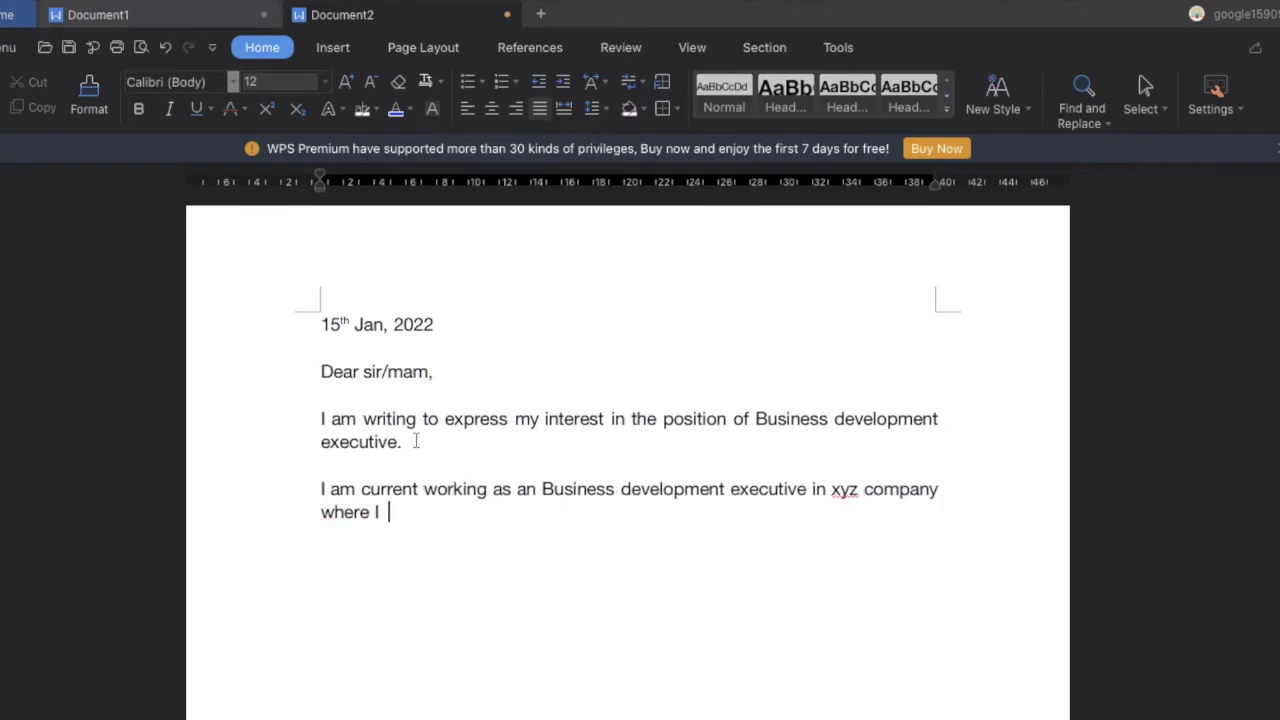
type("am responsible for the ove")
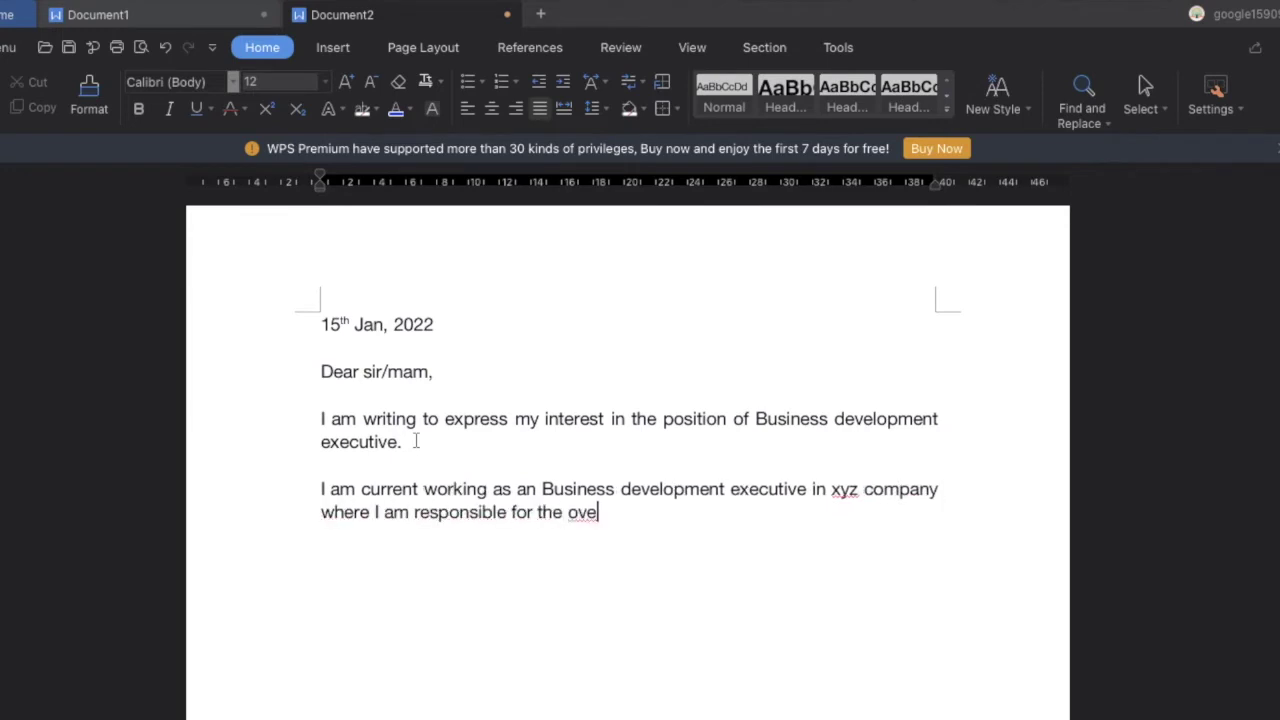
type("rall development of the company")
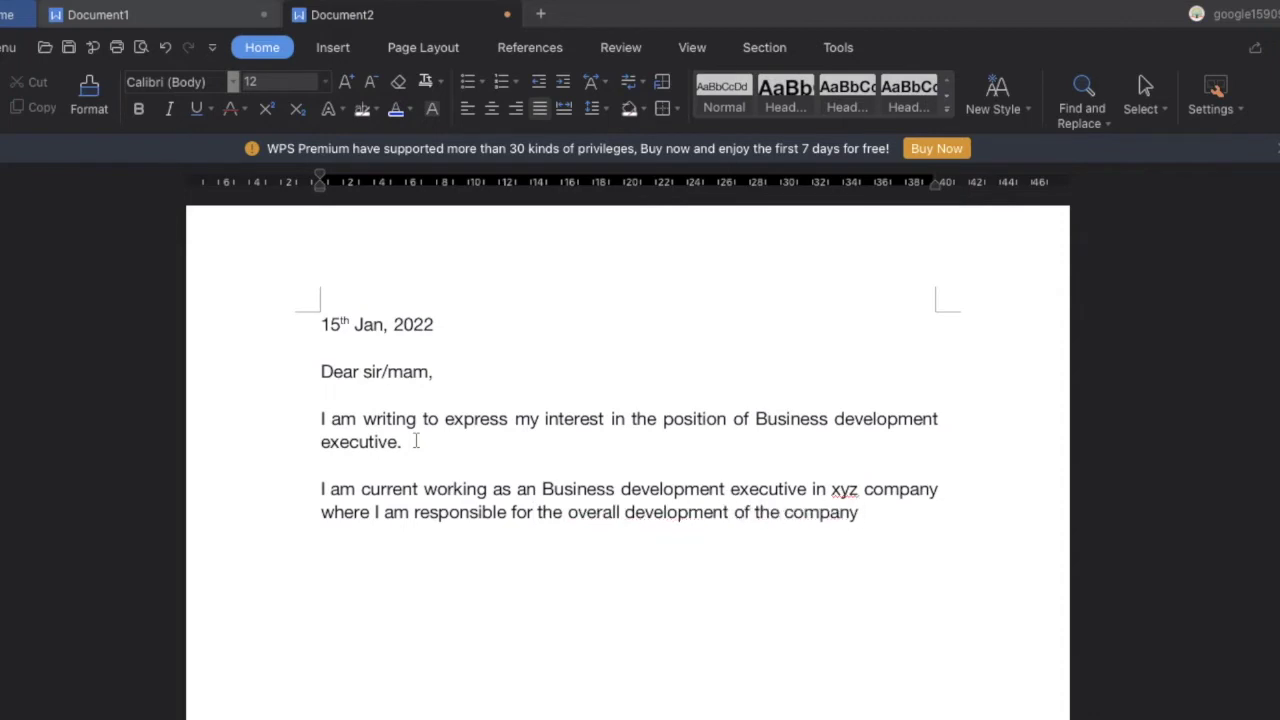
type(". Prior to this I have worked in abc")
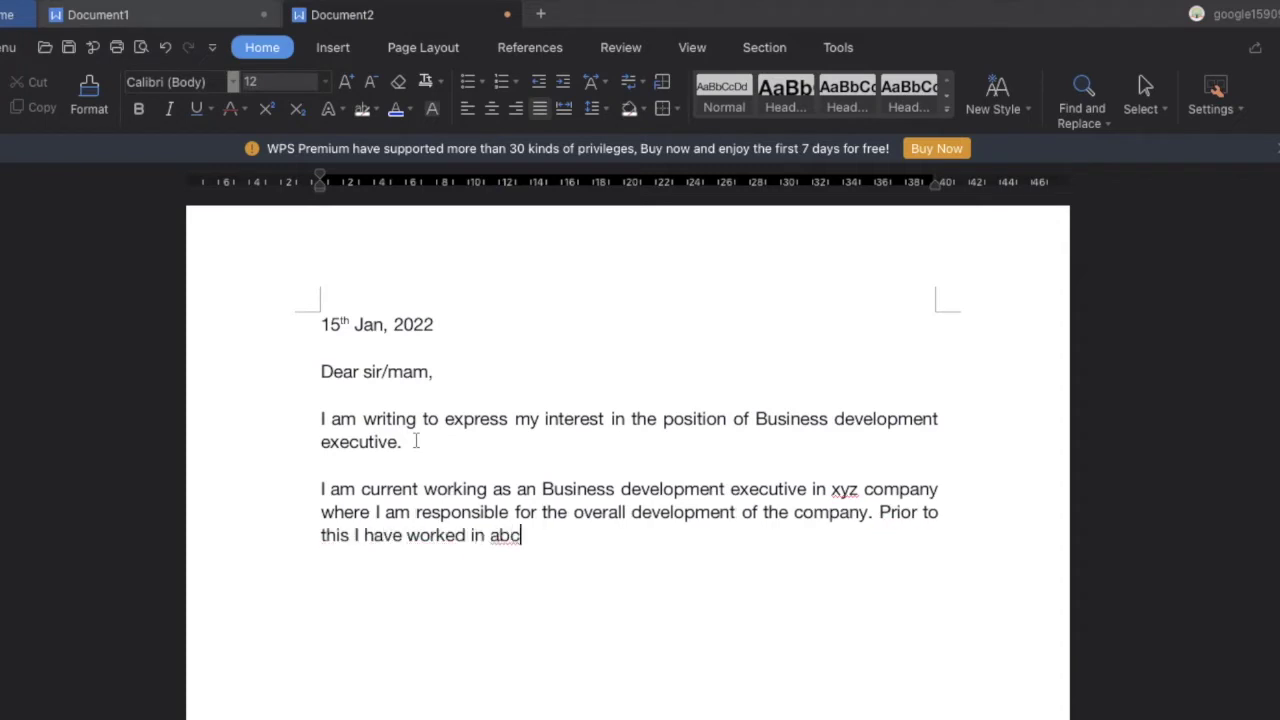
type(" company as xyz. ")
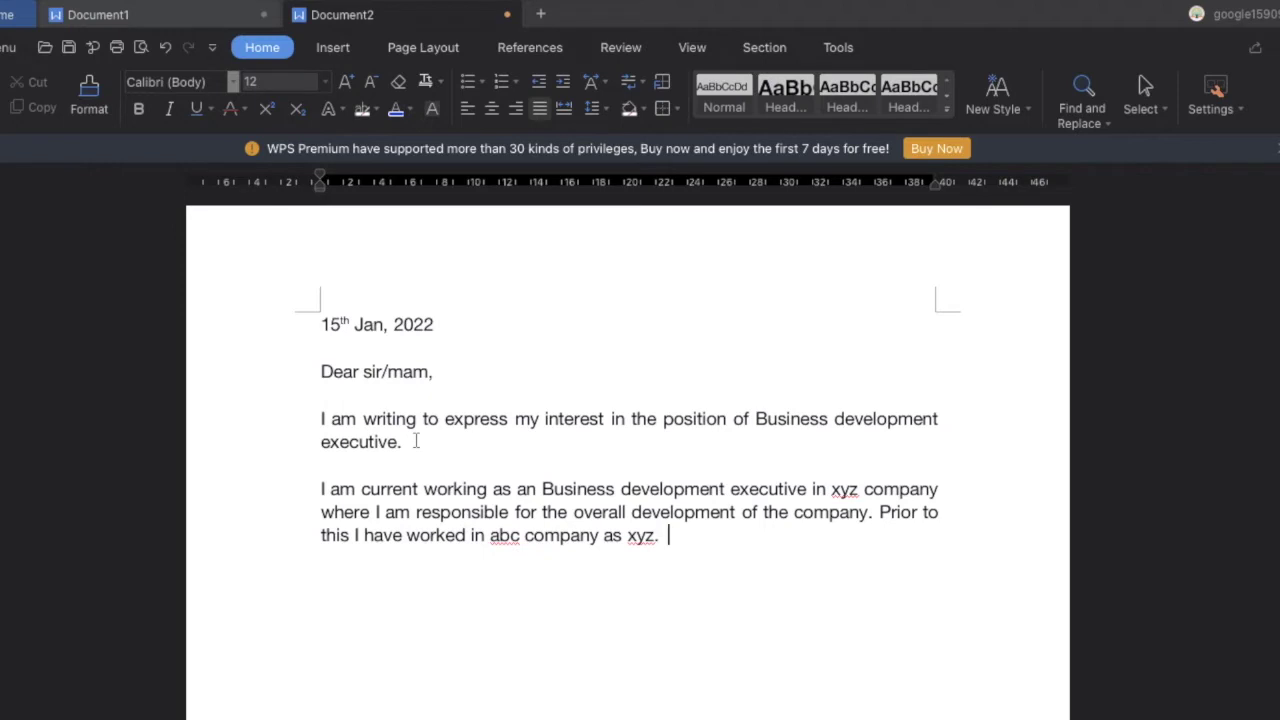
type("Coming to my educat")
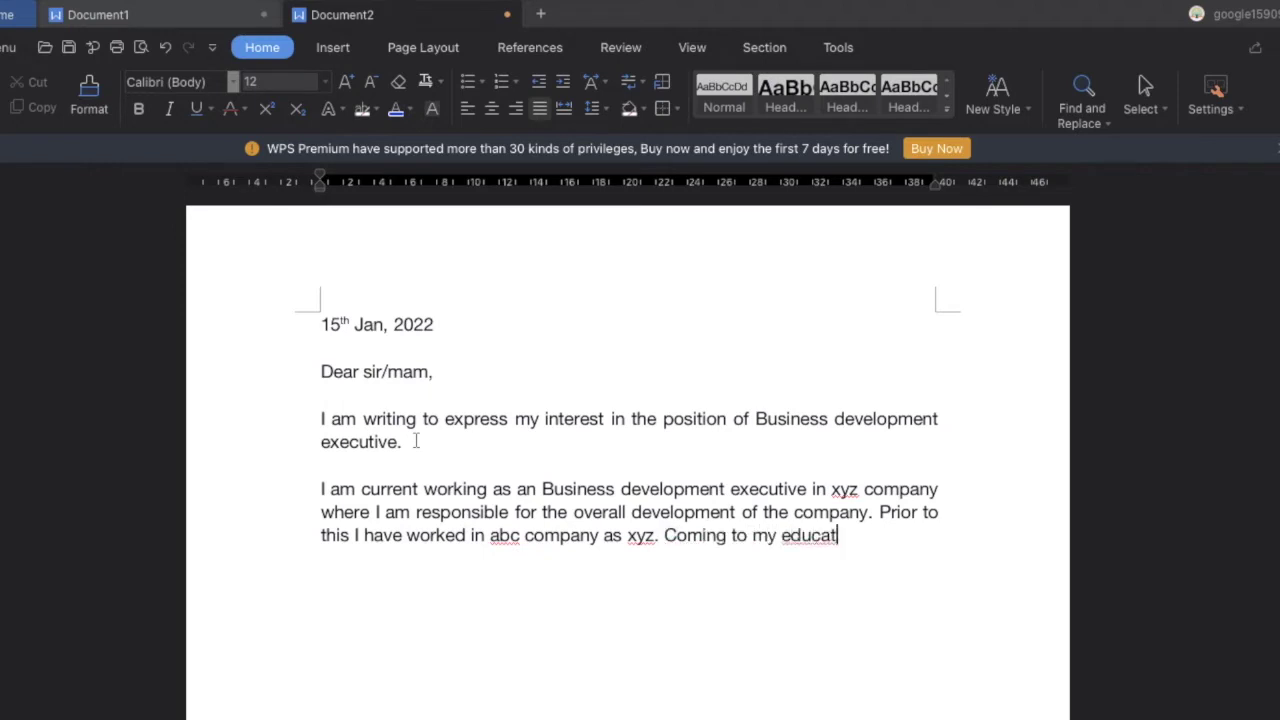
type("ion I have done my master")
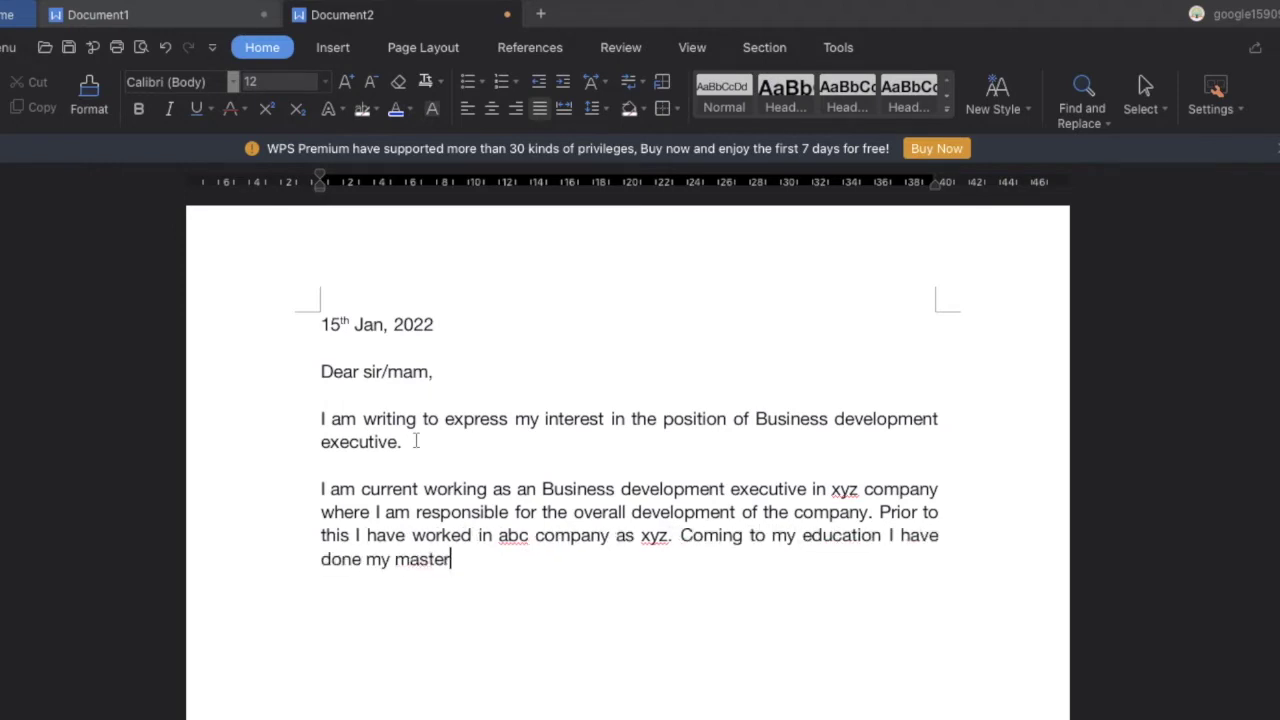
type("s's in business administar")
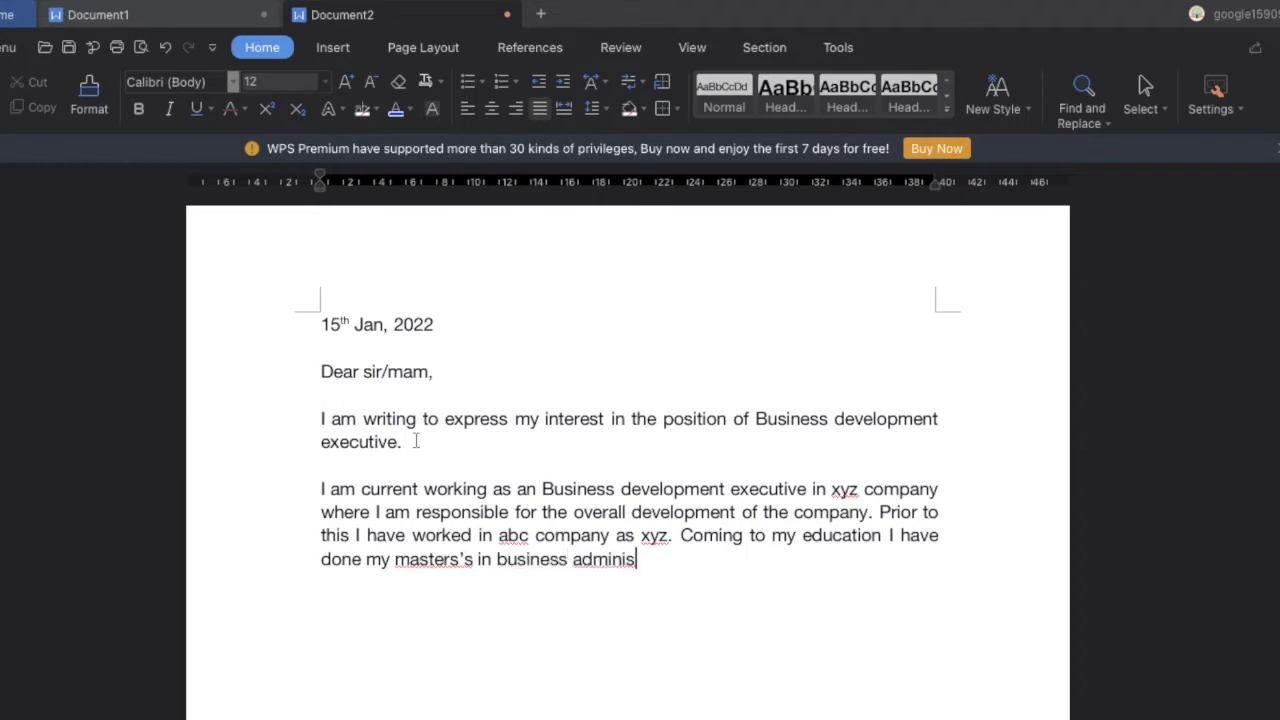
key("BackSpace")
key("BackSpace")
type("ration in abc college")
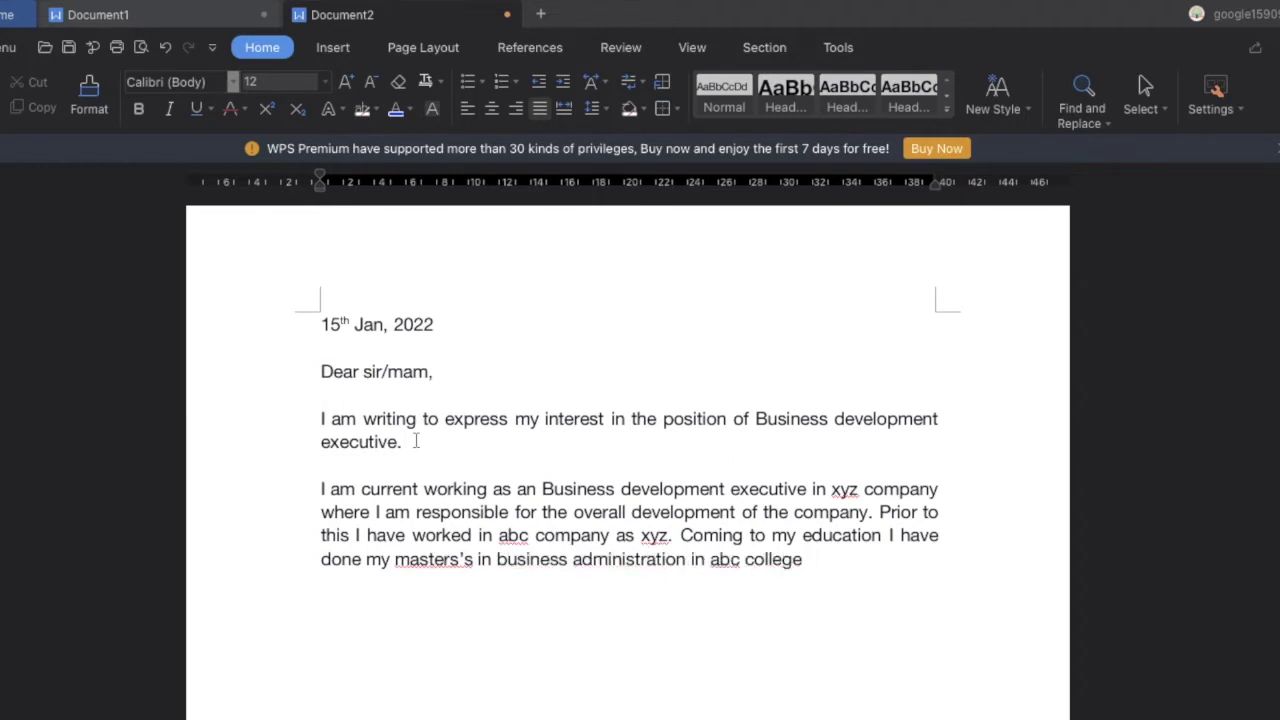
type(" of arta. I am fluent in english and hindi.")
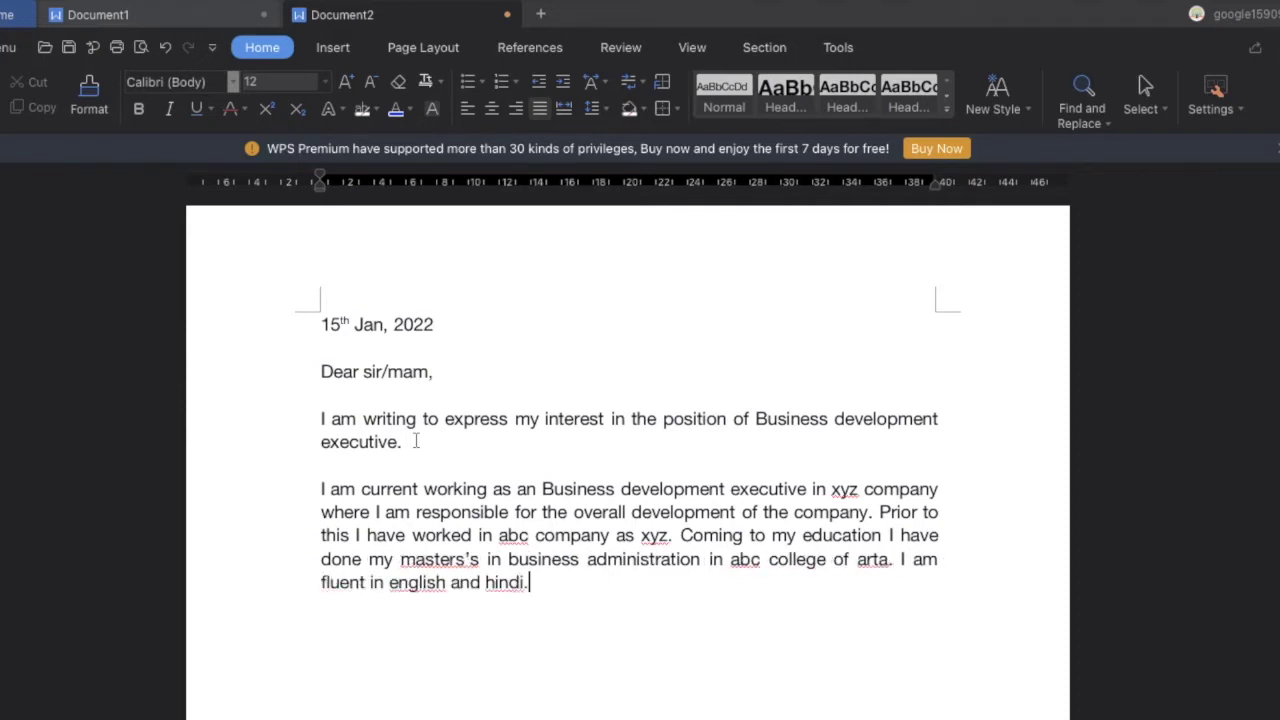
key("Return")
Correct 'arta' to 'arts' and return to the empty line below the paragraph
left_click(888, 558)
key("BackSpace")
type("s")
left_click(385, 644)
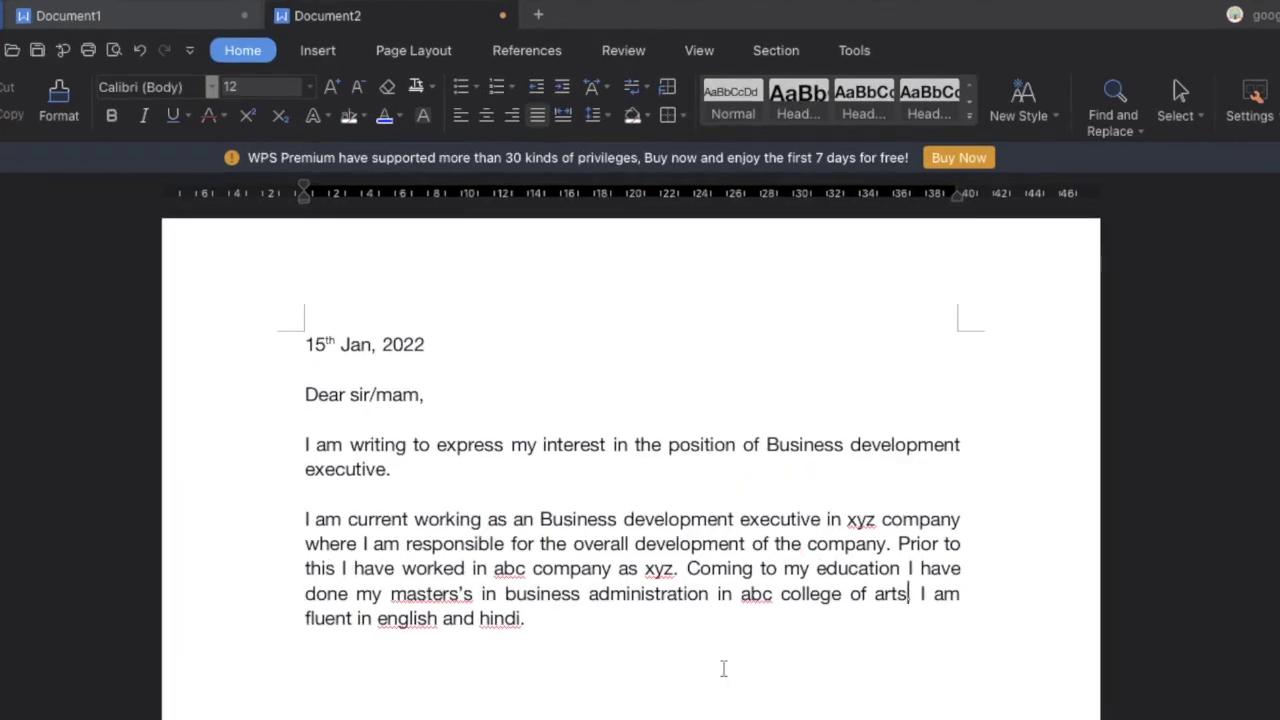
left_click(373, 683)
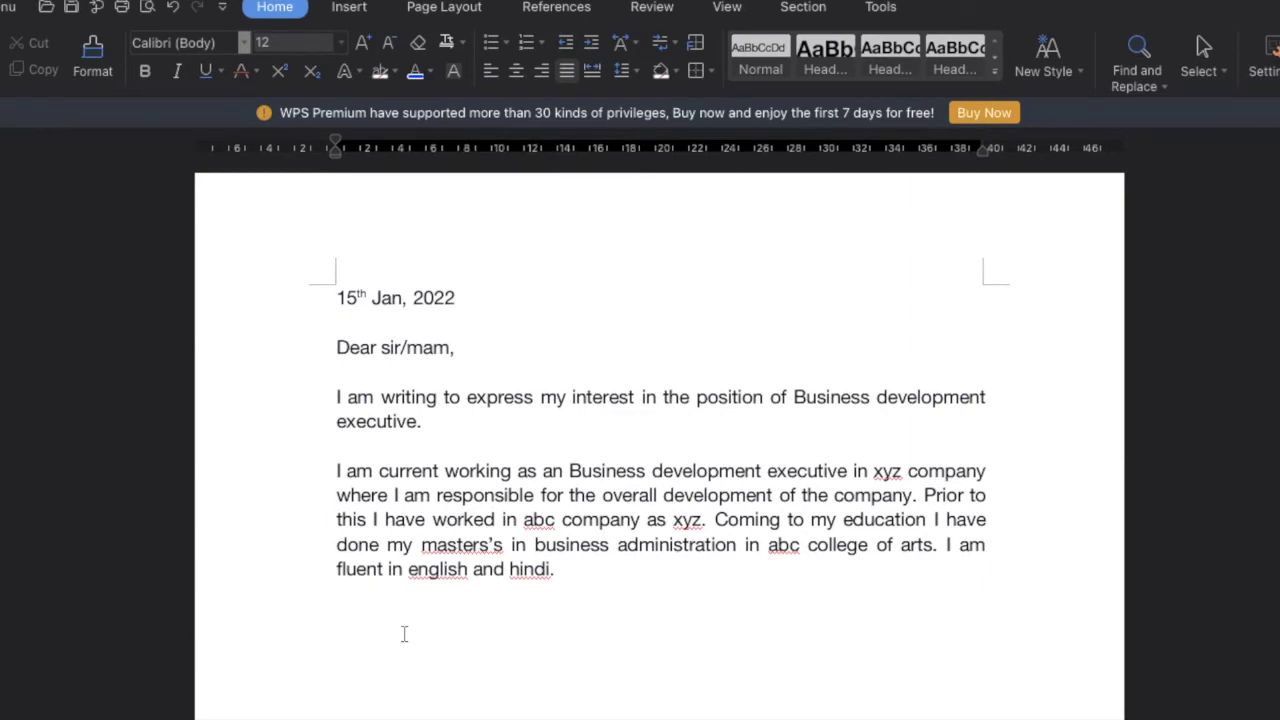
Type the field-experience paragraph ending 'an ambitious company such as yours.' and start a new paragraph
type("I have worked in the")
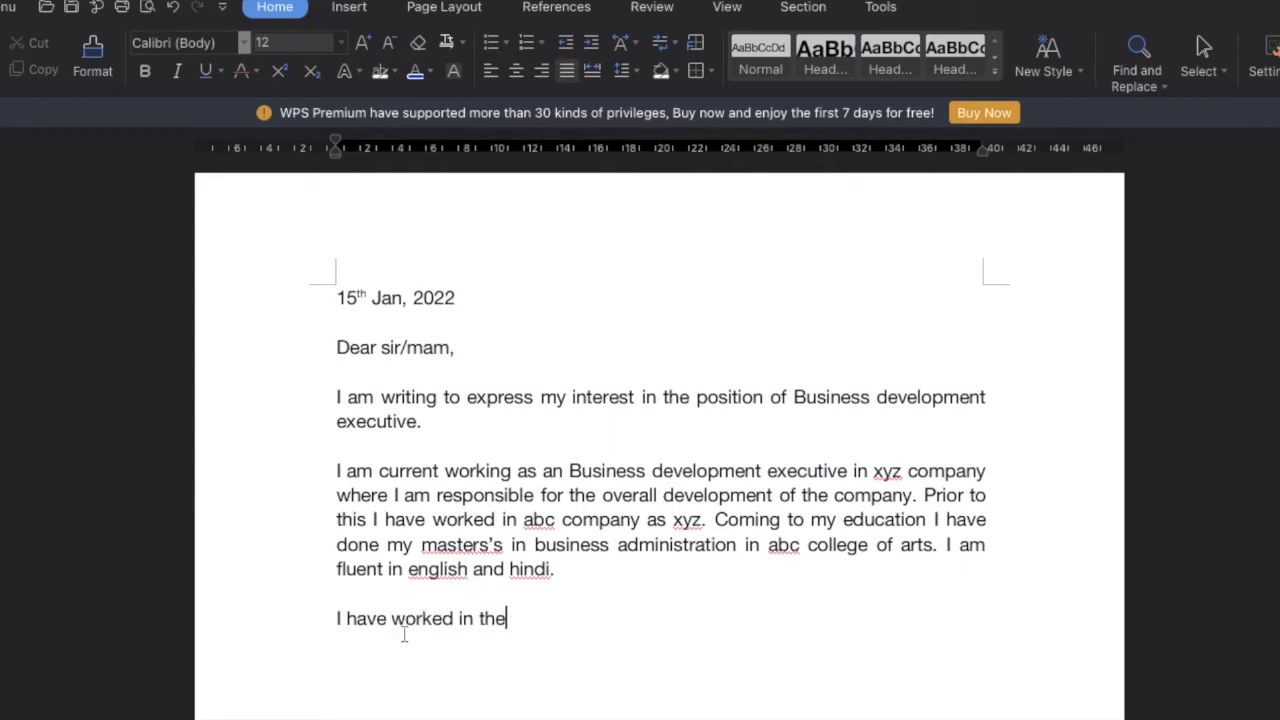
key("BackSpace")
type("is field f")
type("or quite some ti")
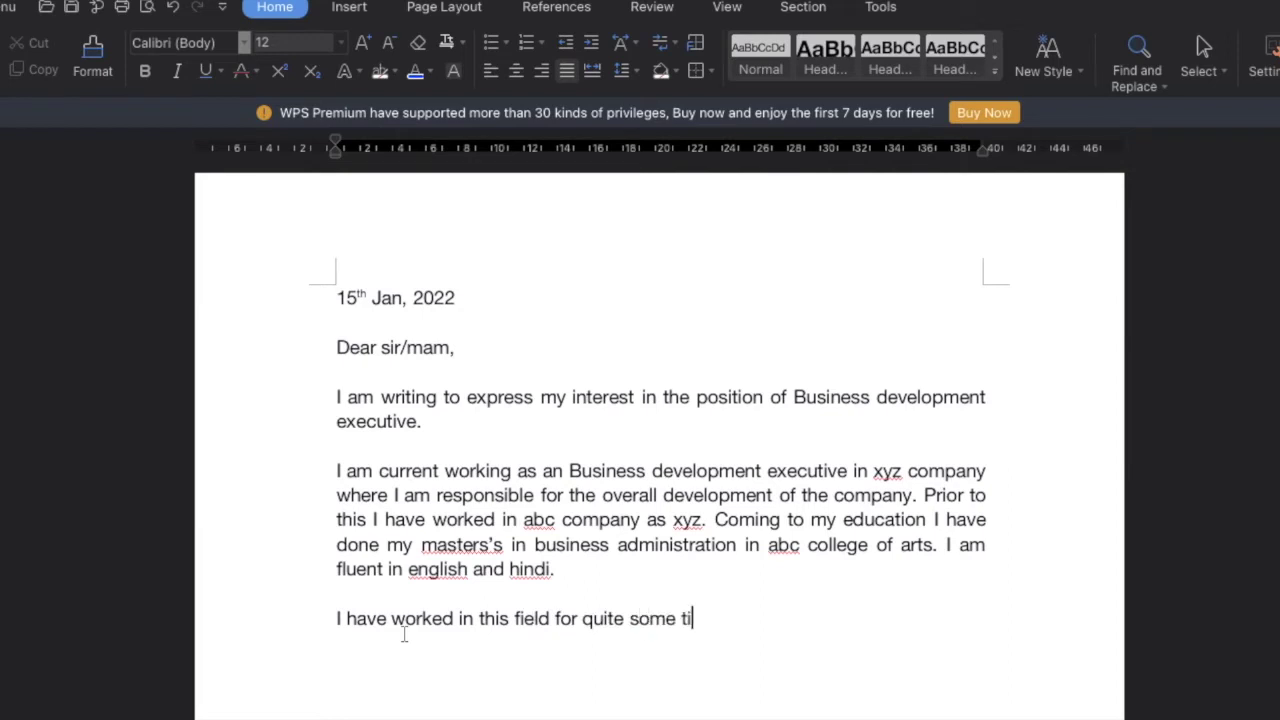
type("me and gathered")
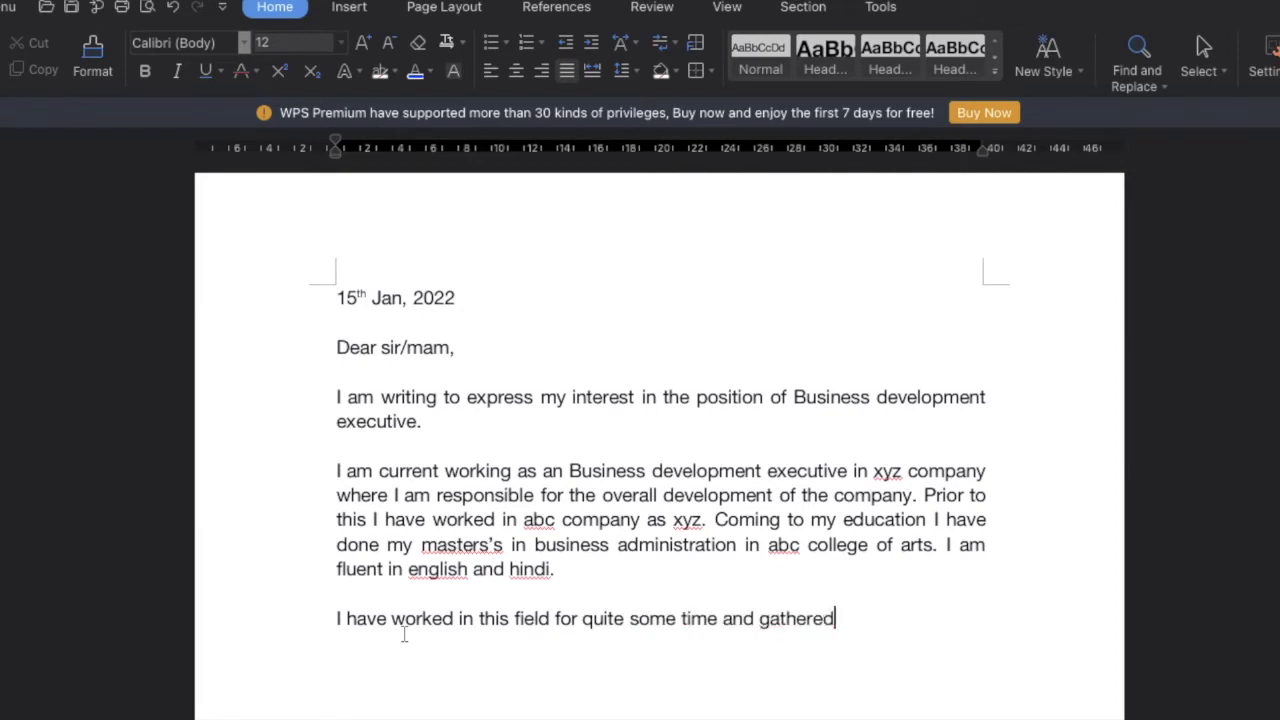
type(" a lot of experience")
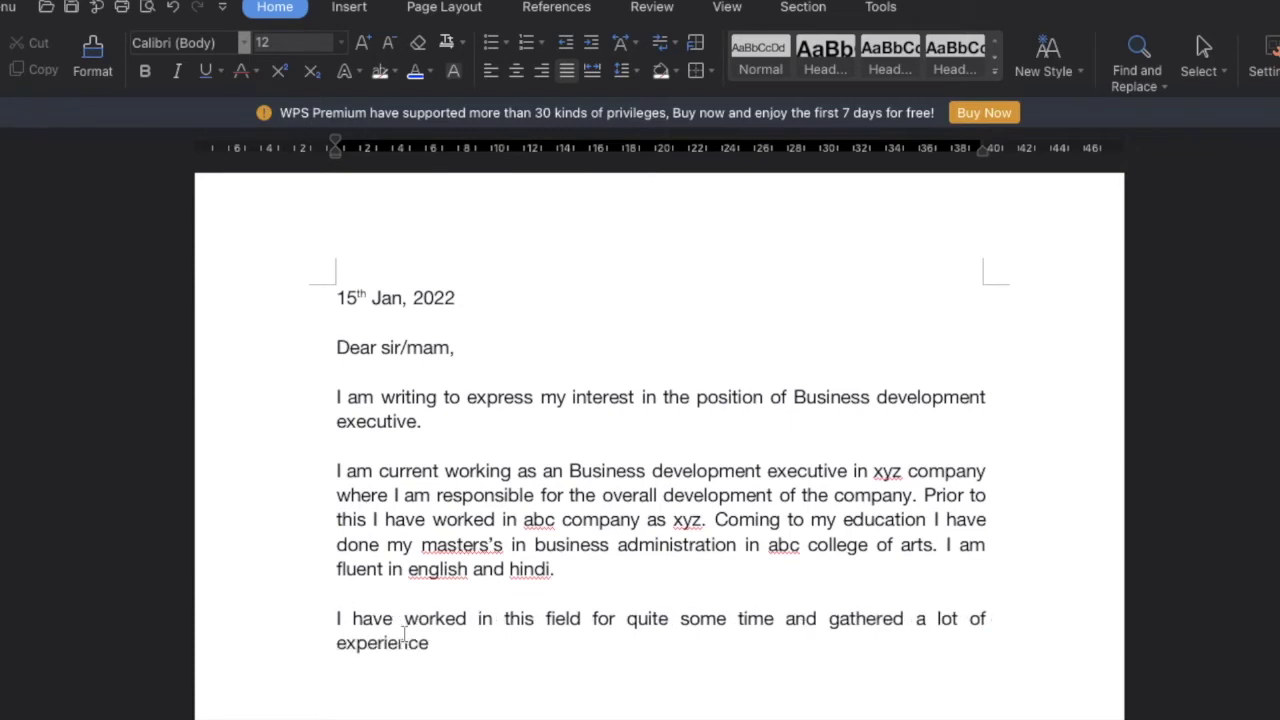
type(" which I can put ")
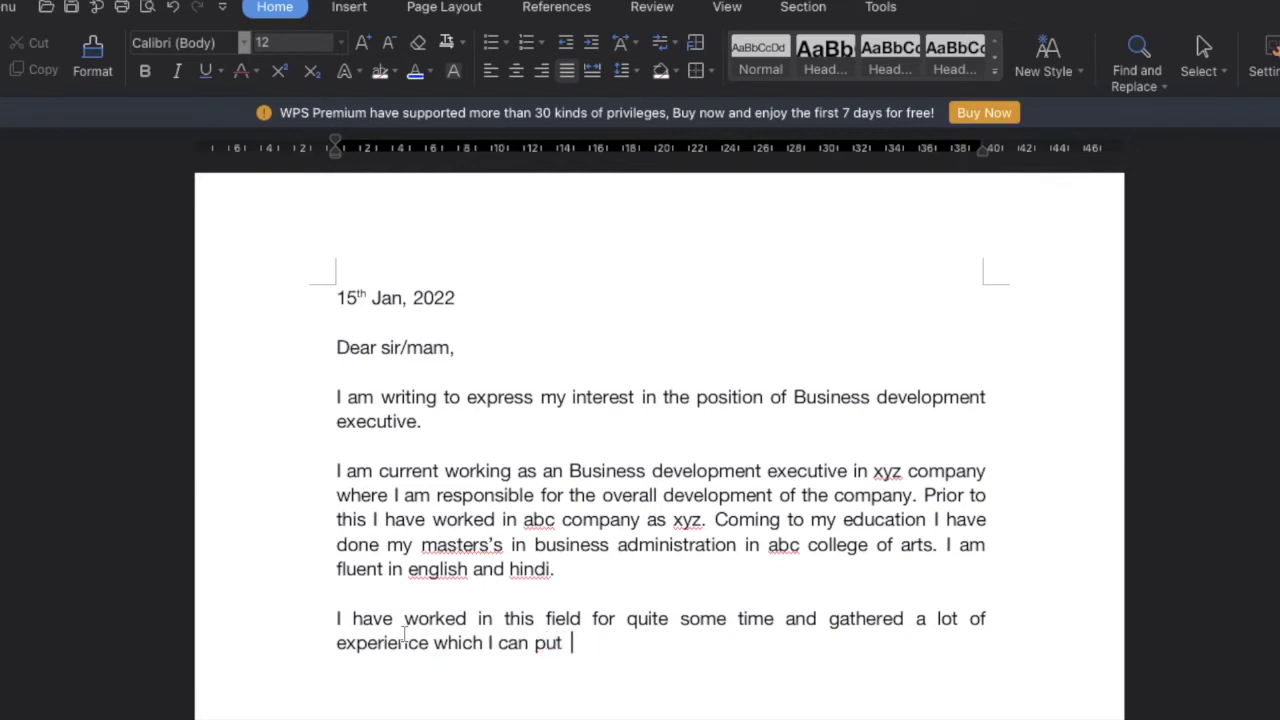
type("into use in thi")
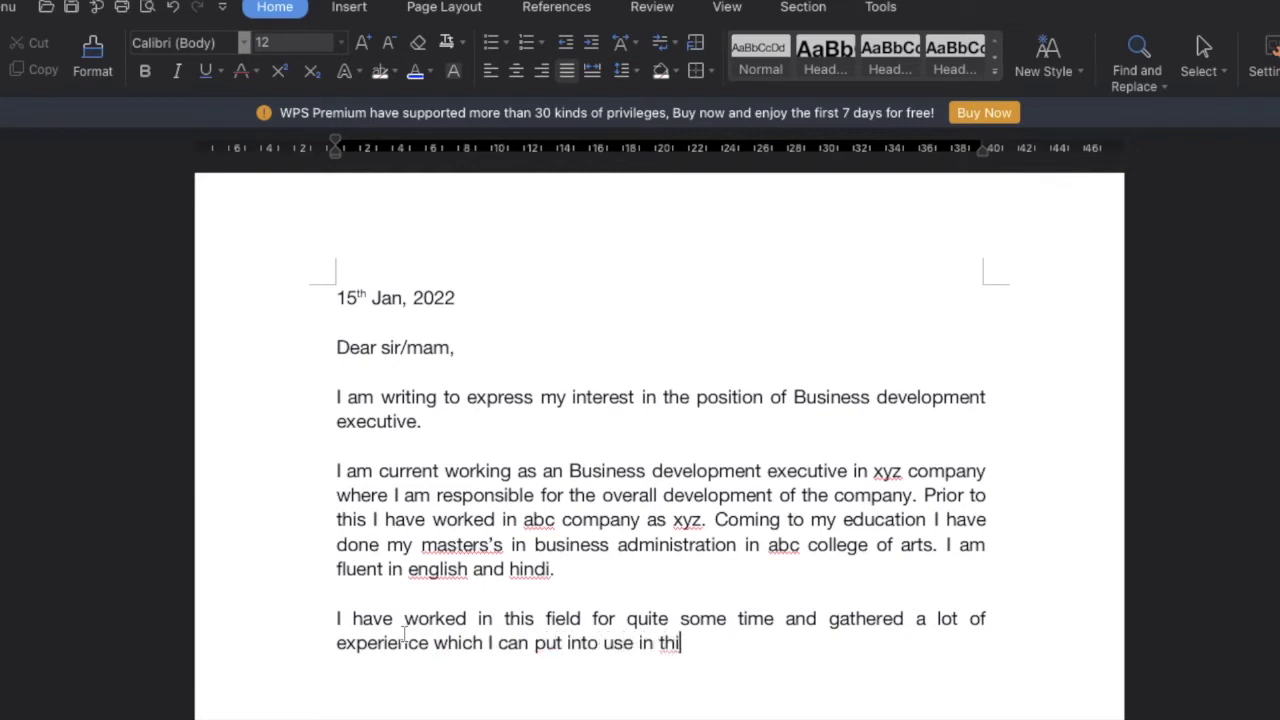
type("s company. I ")
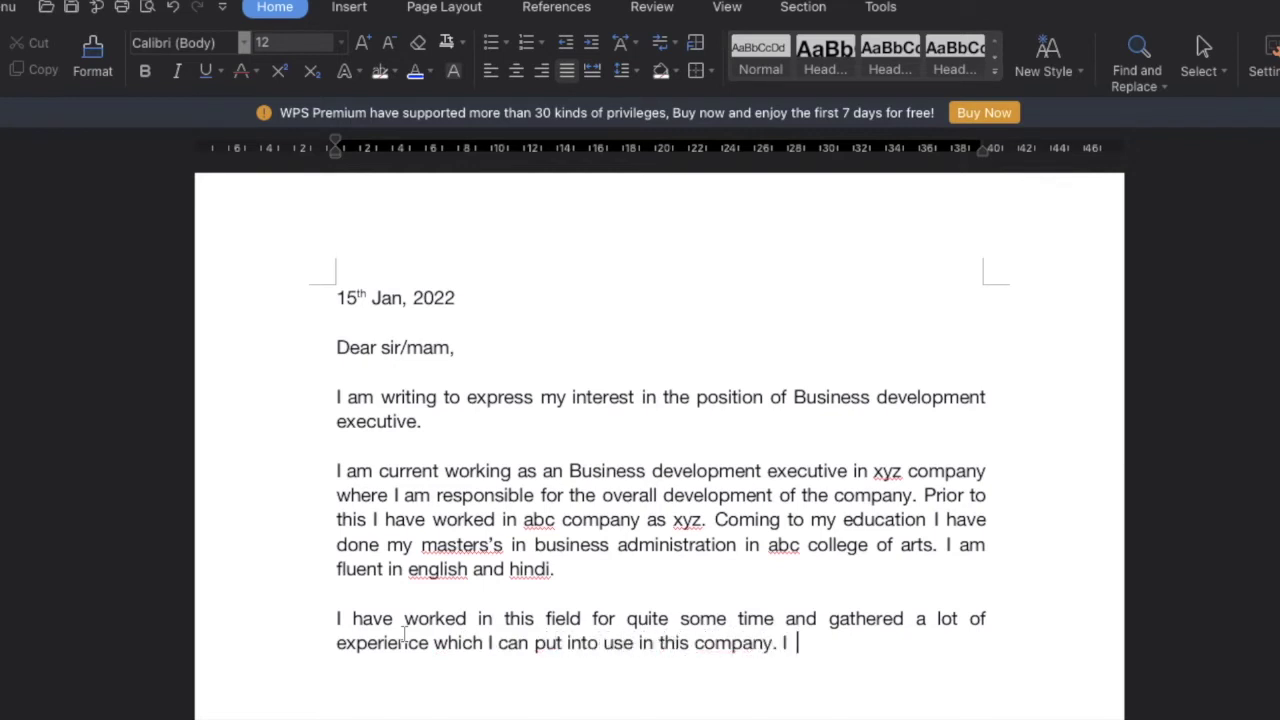
type("am also an friendl")
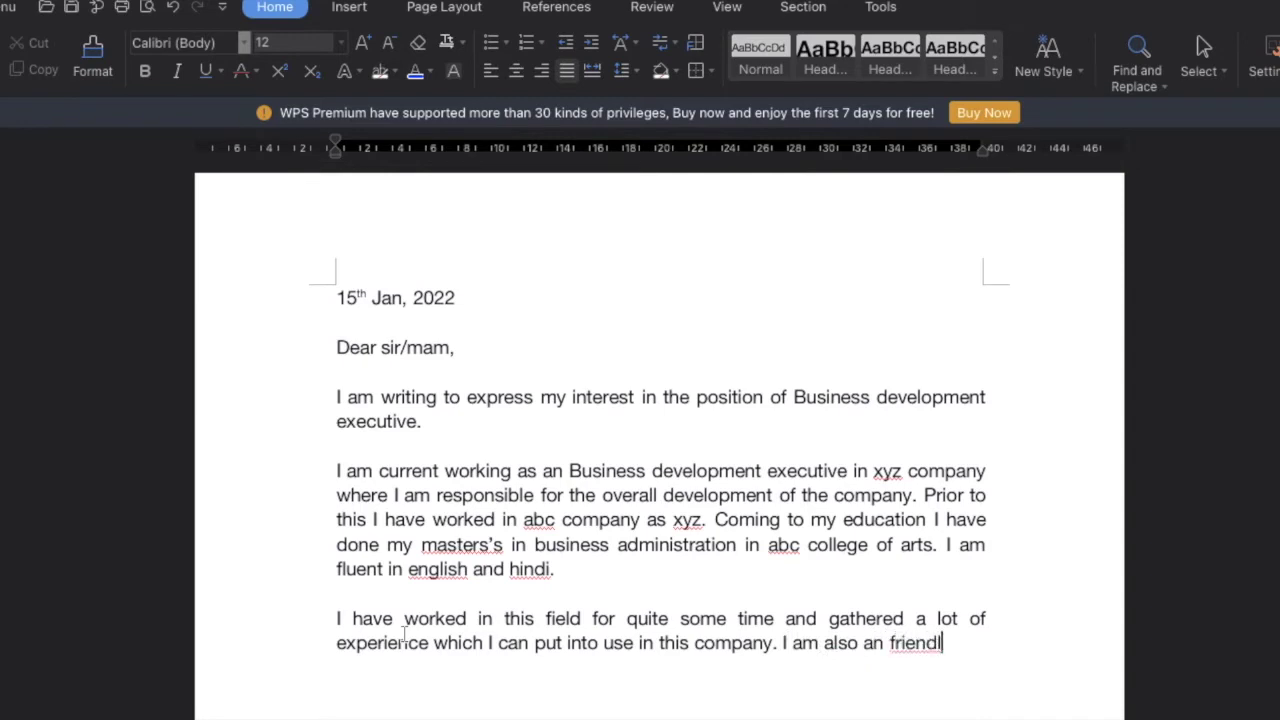
type("y and enthus")
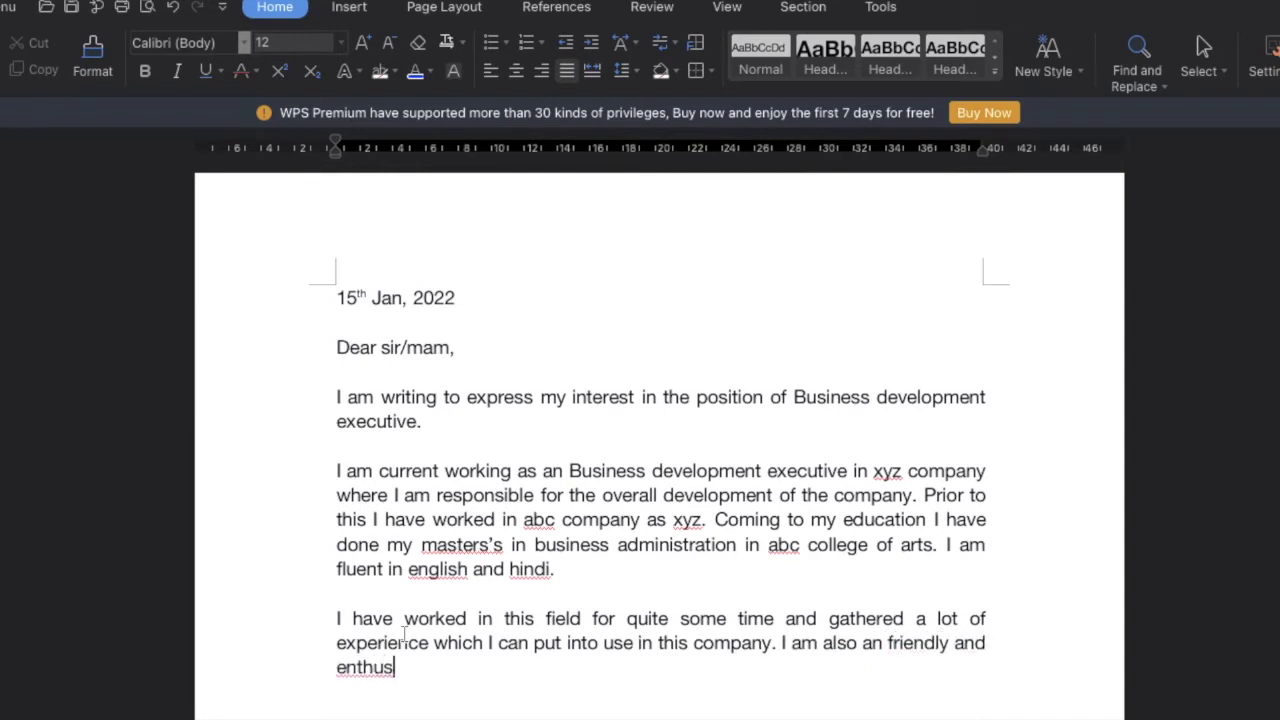
type("iastic worker")
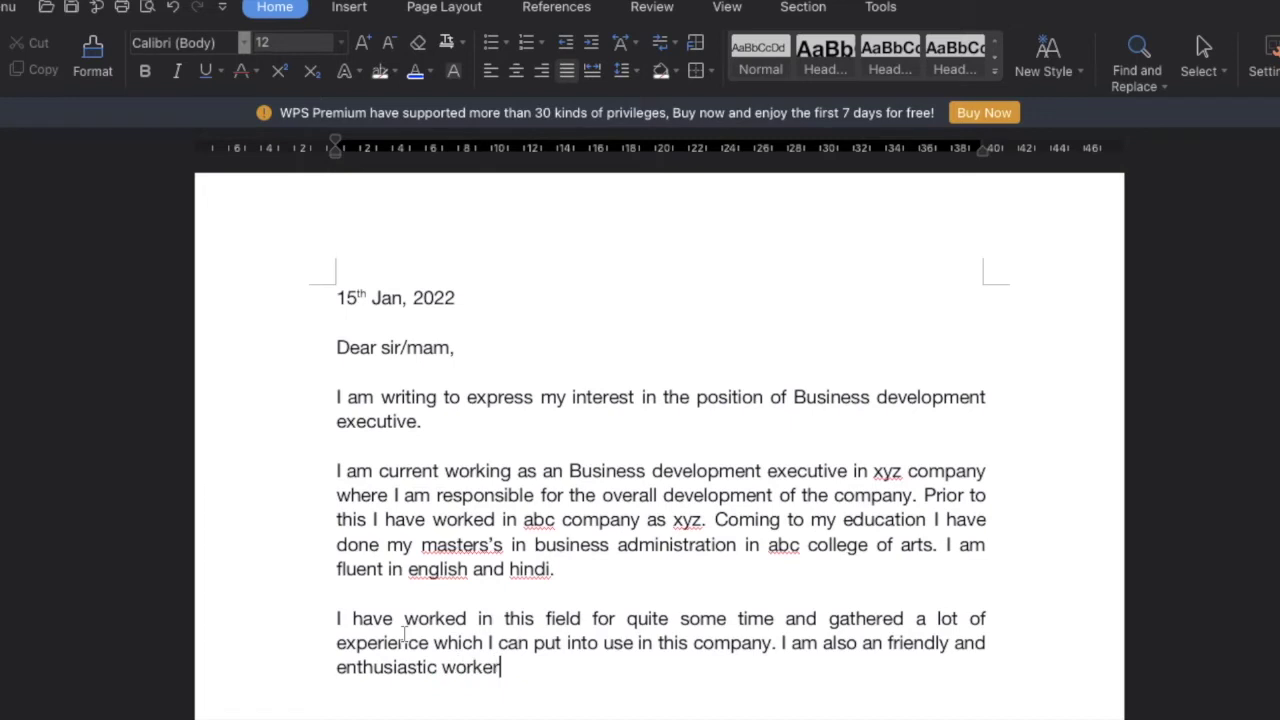
type(" and very ke")
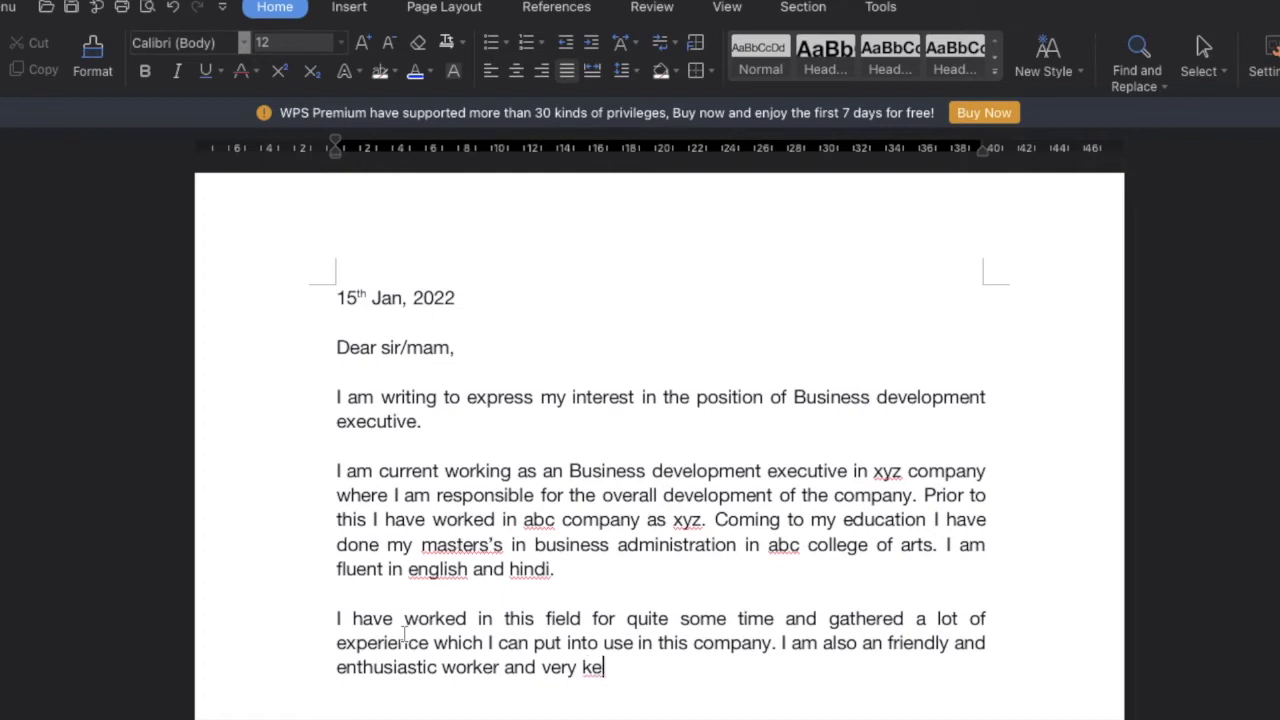
type("en to work to a")
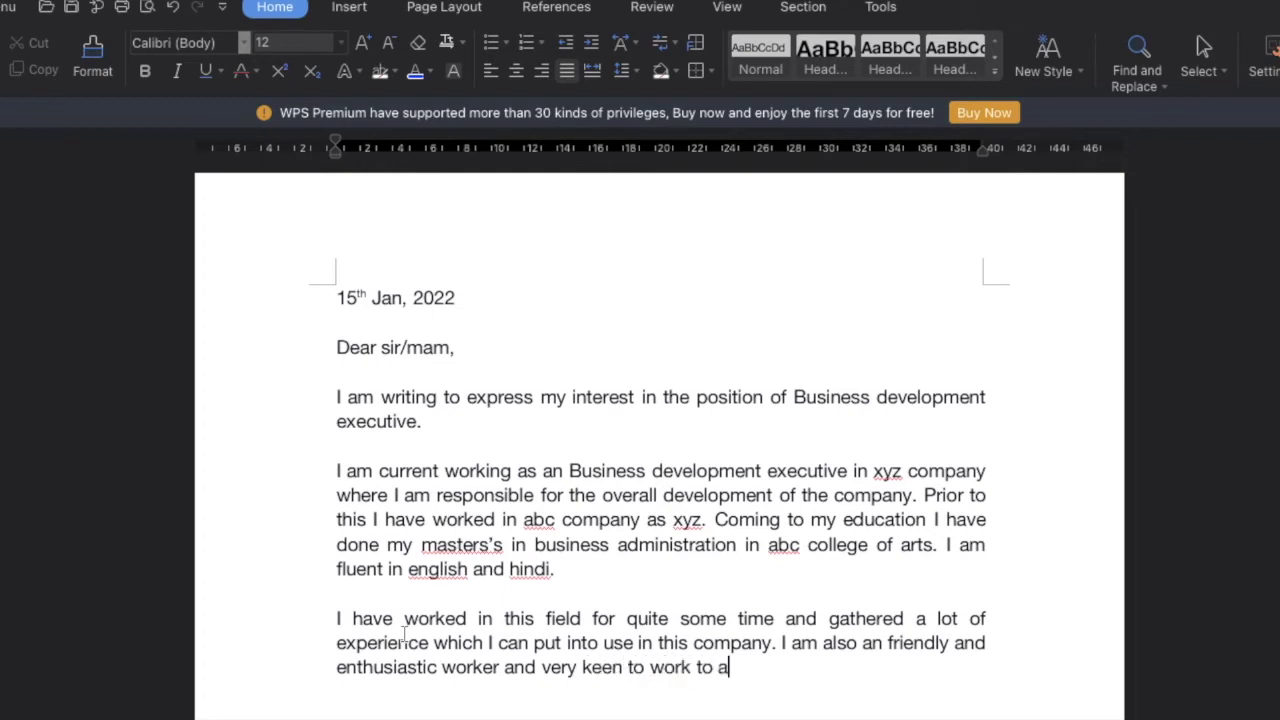
type("n ambitious comoany")
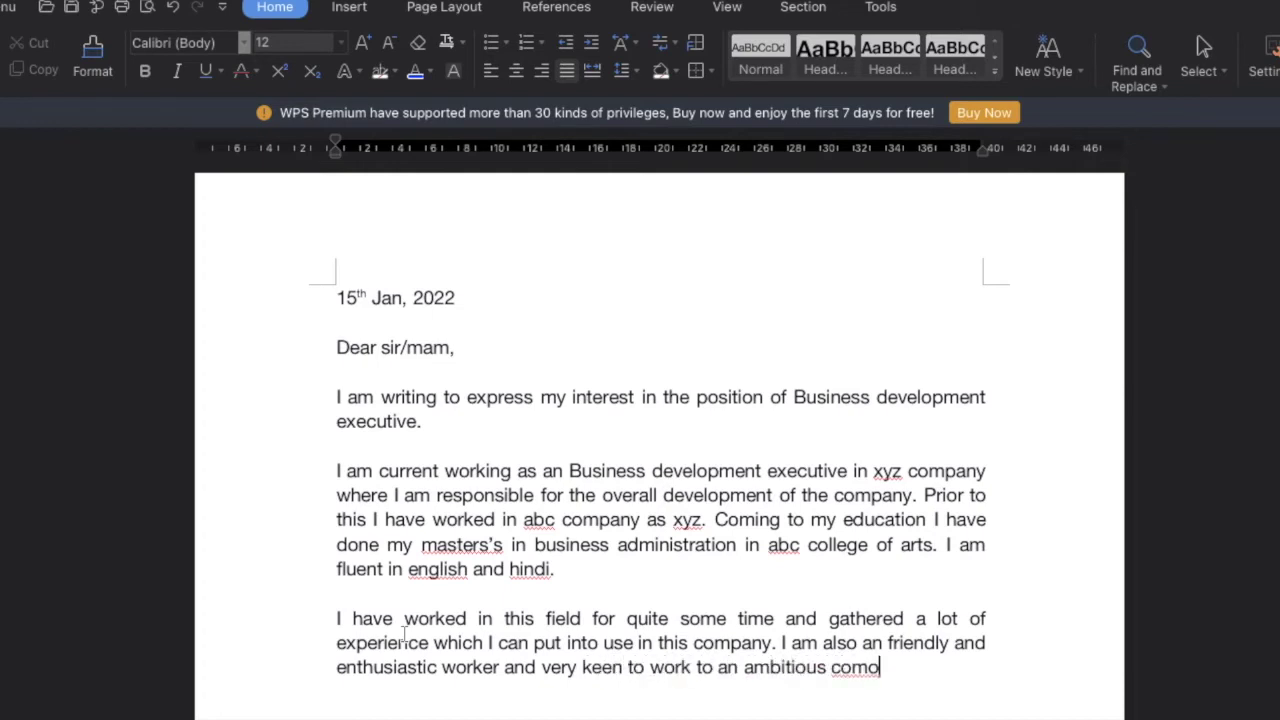
key("BackSpace")
key("BackSpace")
key("BackSpace")
key("BackSpace")
type("pany such as yours")
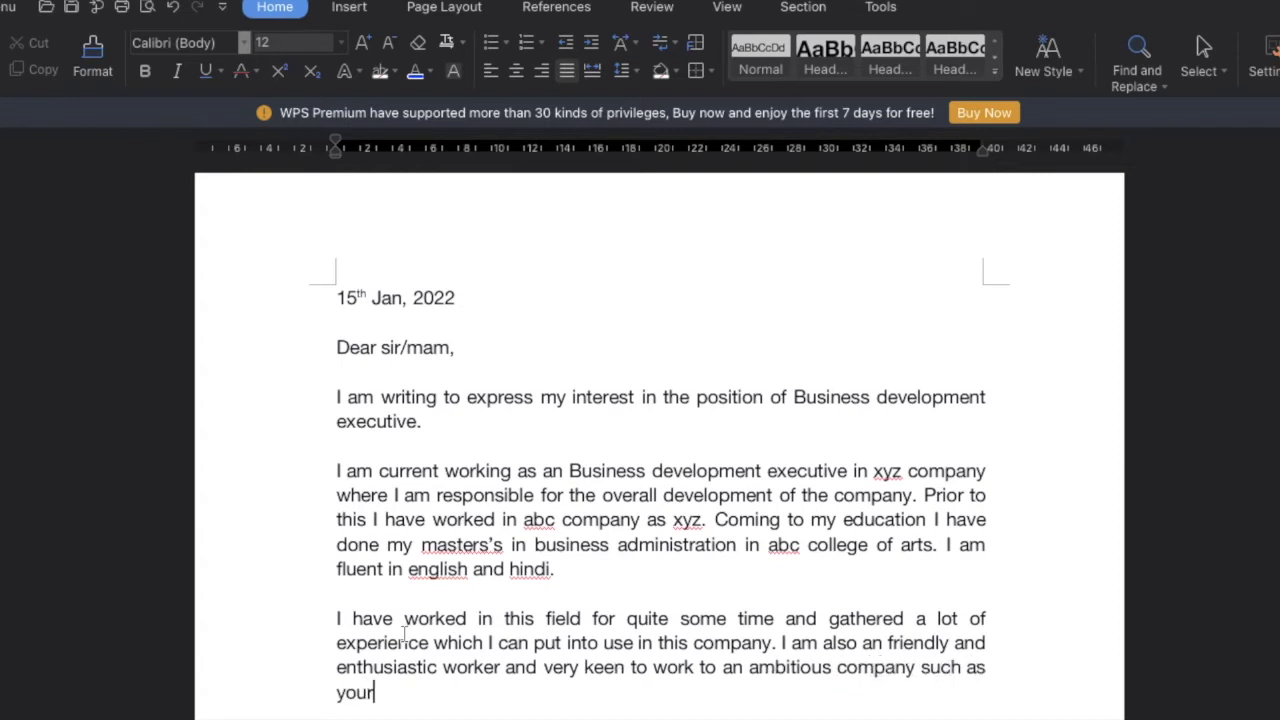
type(".")
key("Return")
key("Return")
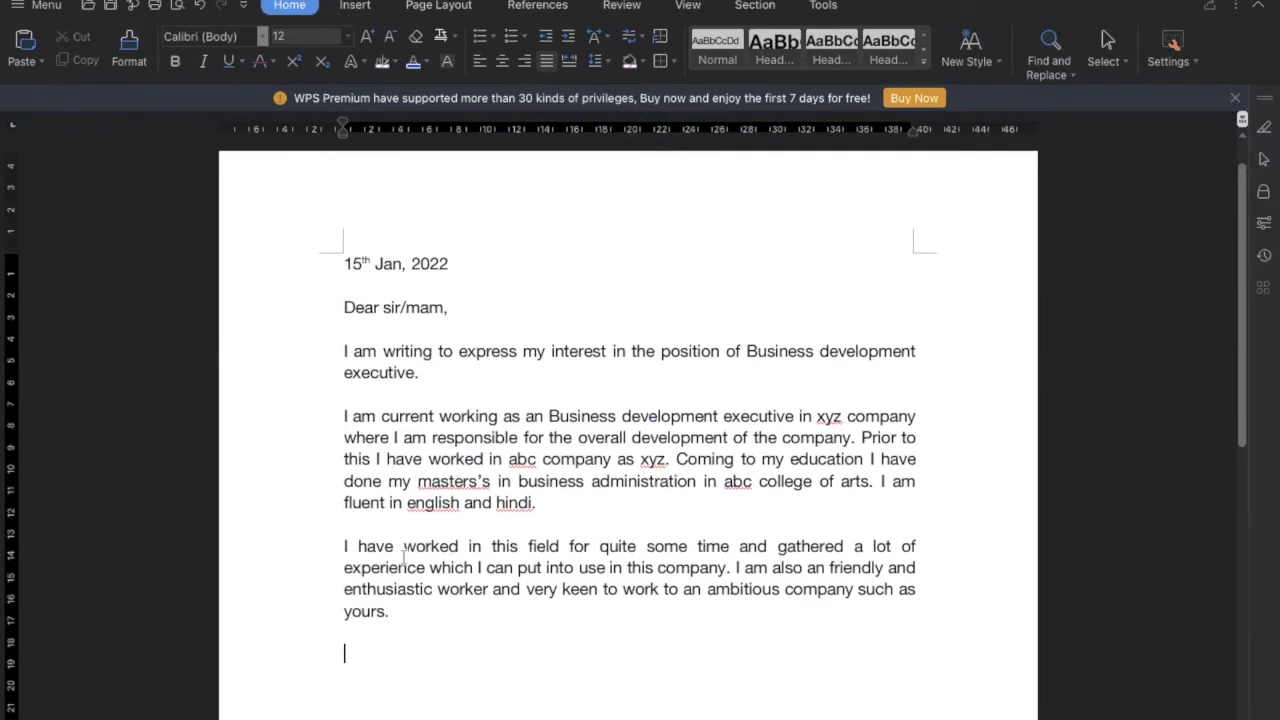
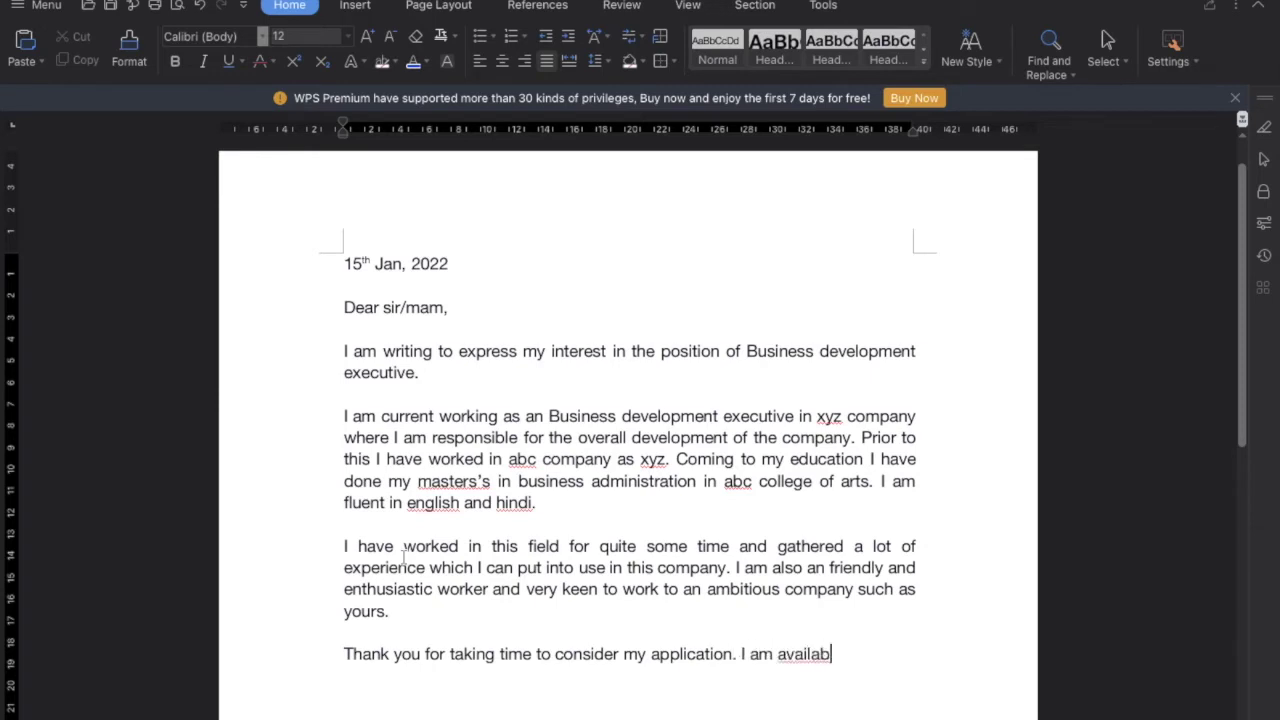
Type the thank-you paragraph with interview availability, a contact phone number and an e-mail address
key("BackSpace")
key("BackSpace")
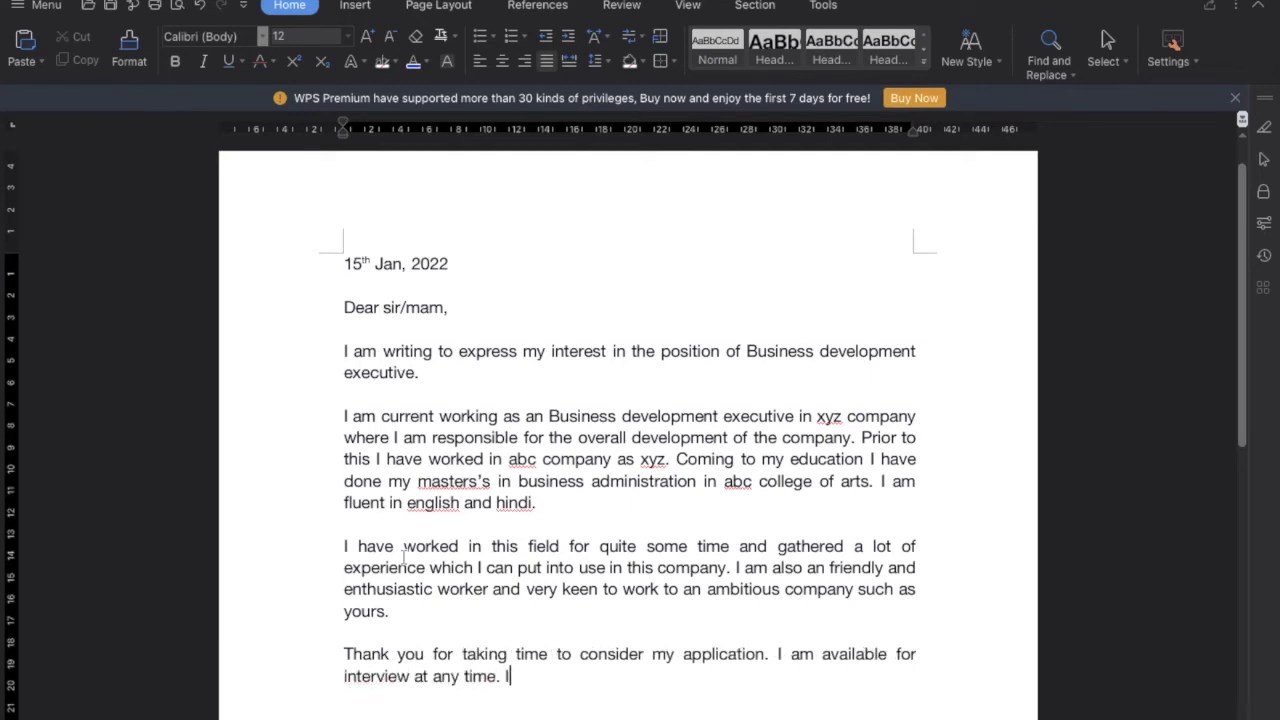
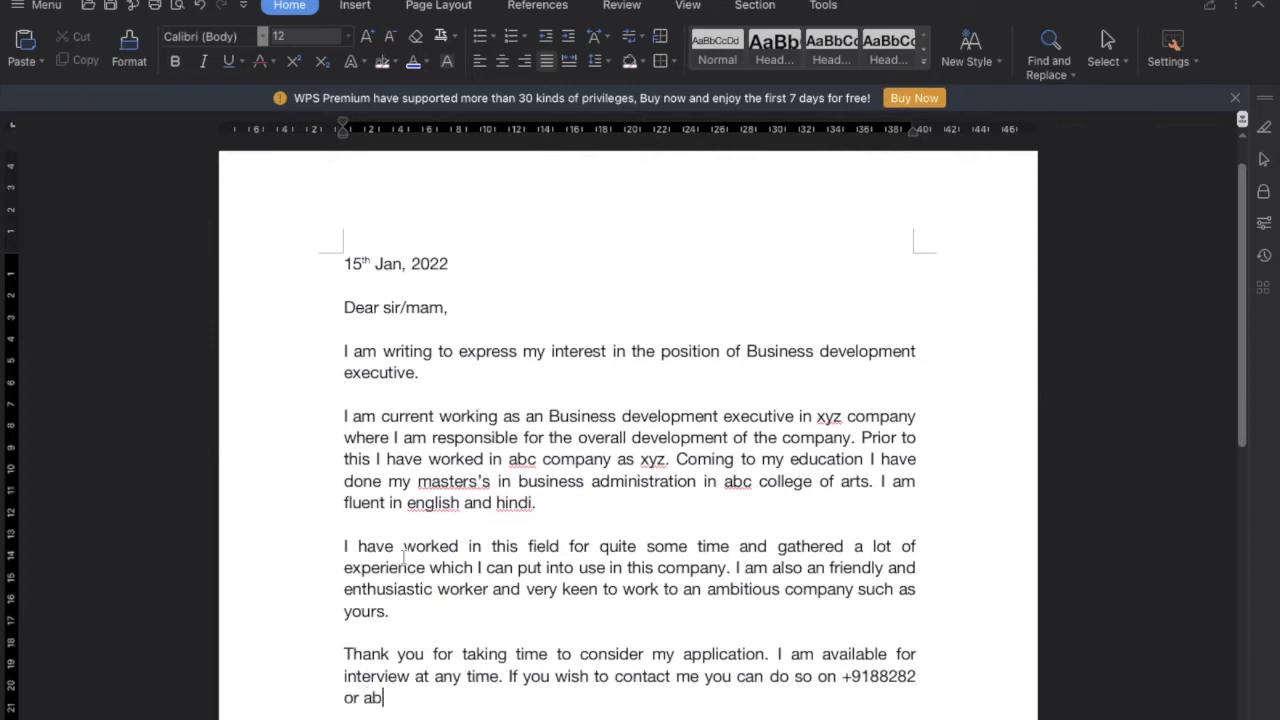
key("BackSpace")
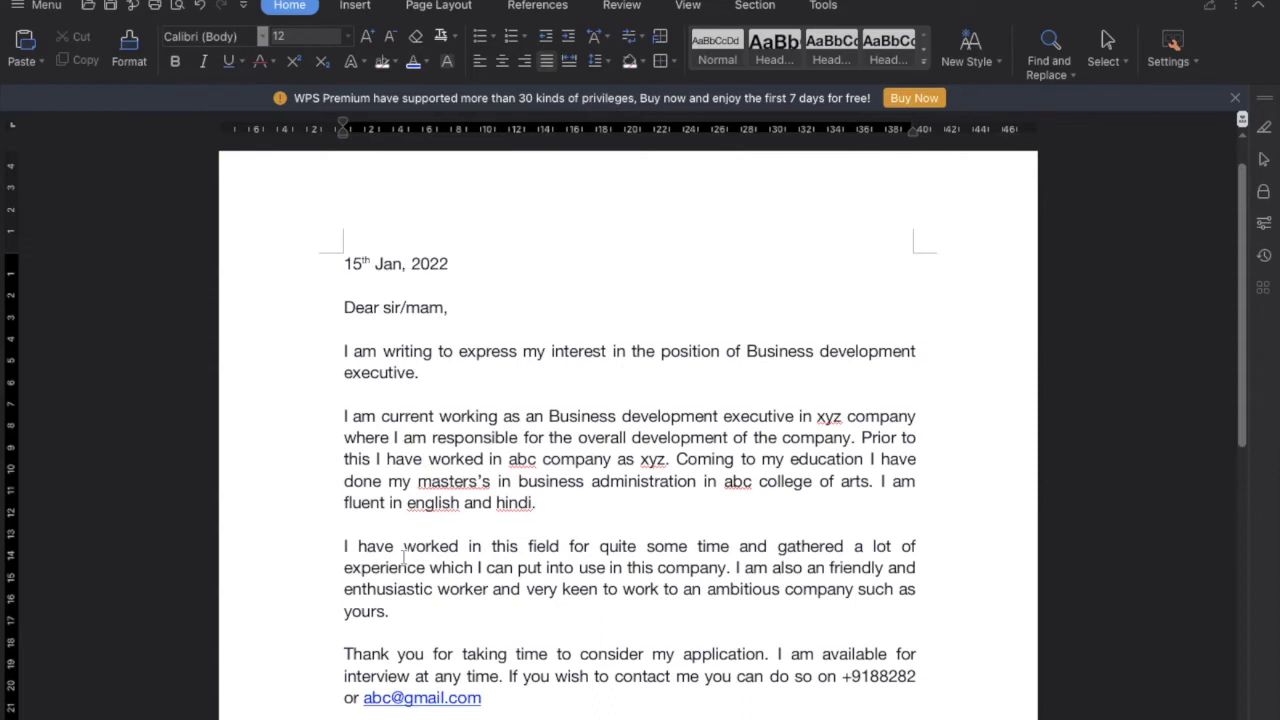
scroll(404, 557, "down", 1)
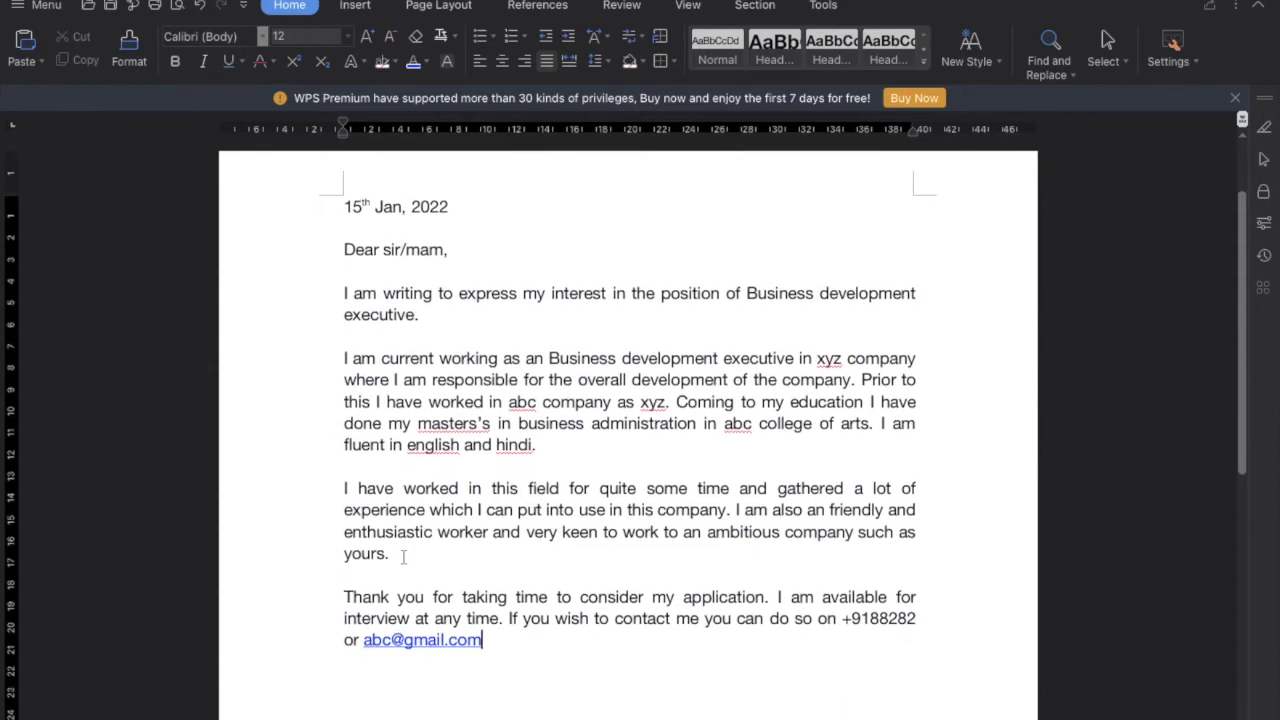
type(".")
key("Return")
Type 'I look forward to hearing from you,' and 'Yours sincerely,' followed by the signature name line
scroll(404, 557, "down", 1)
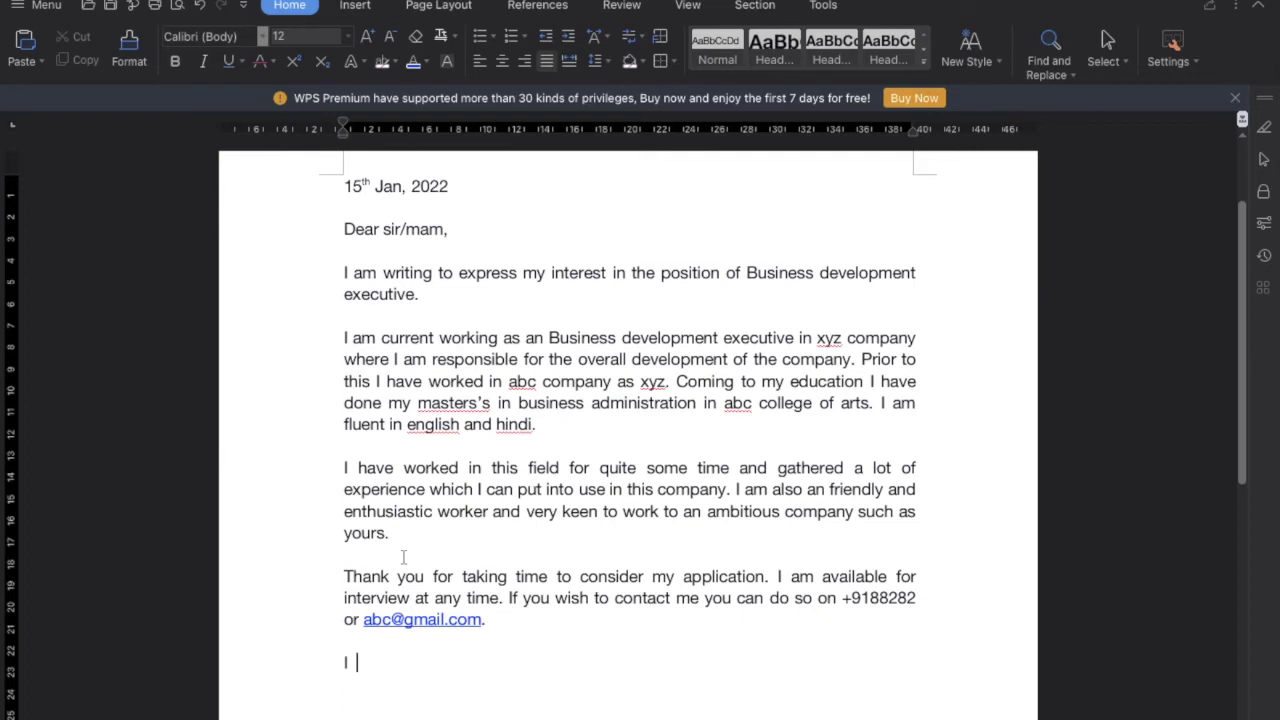
type("look forward to ")
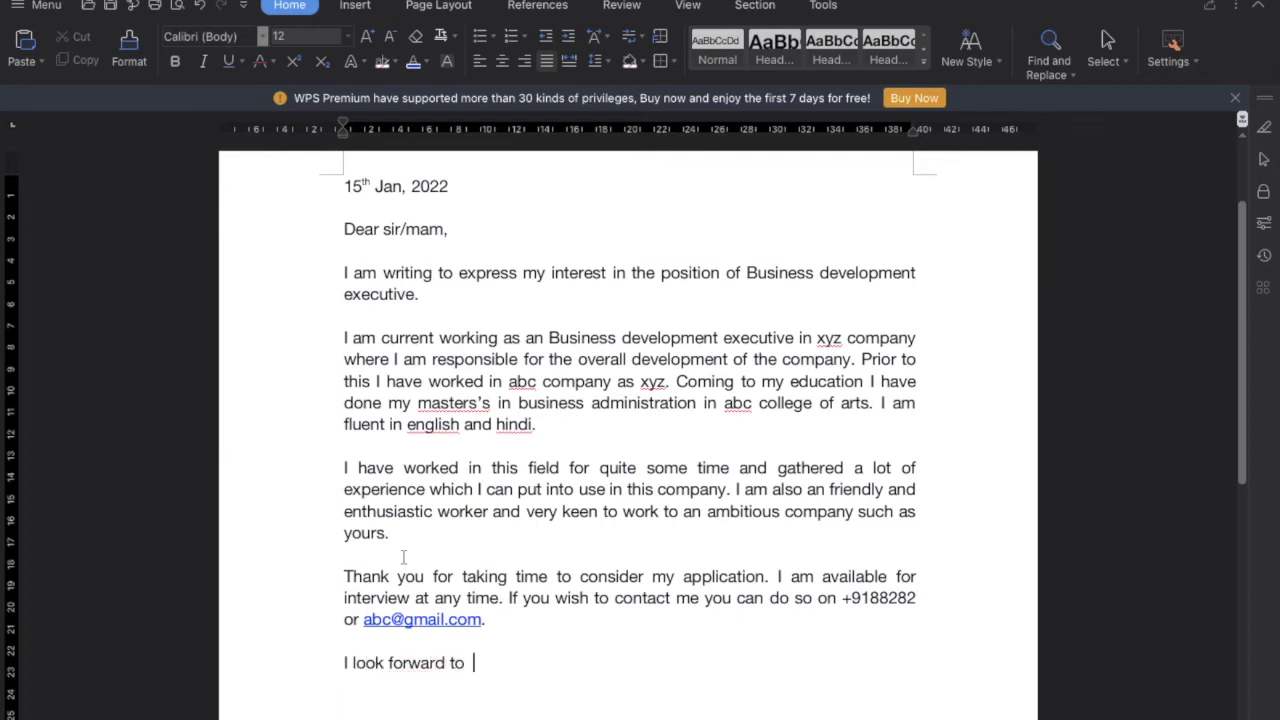
type("hearing from you")
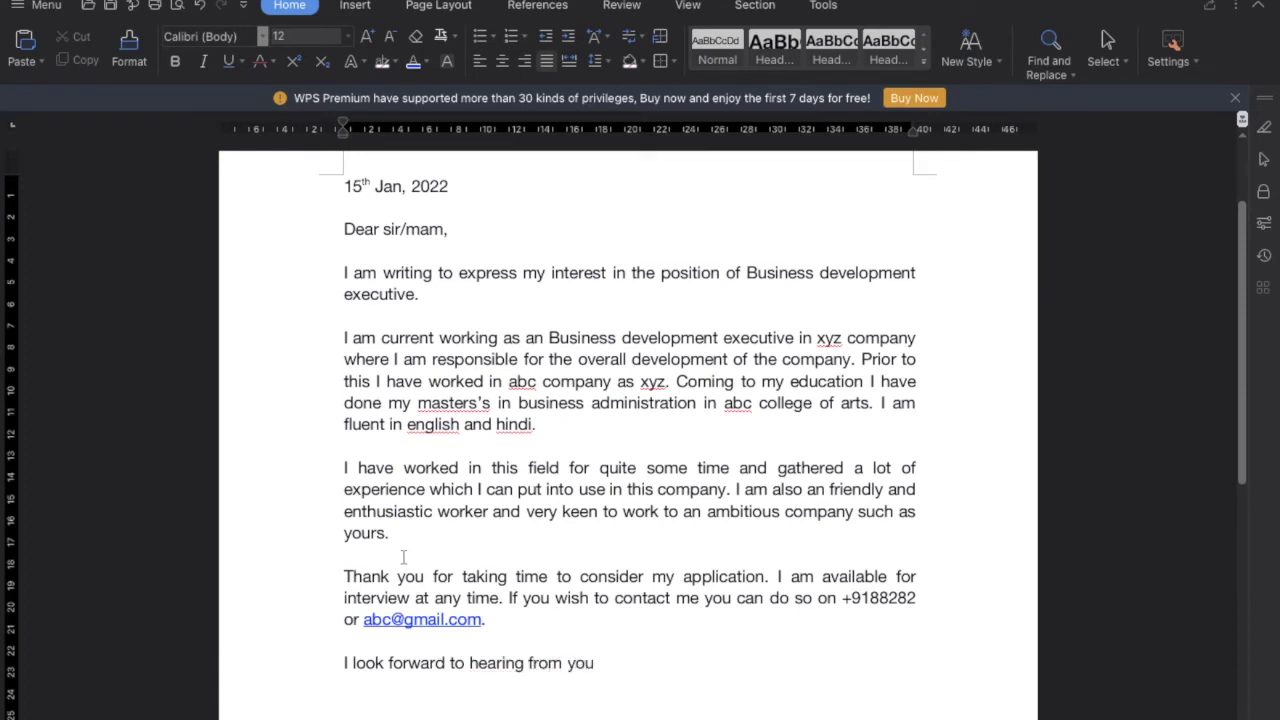
type(",  Yours sincerely,")
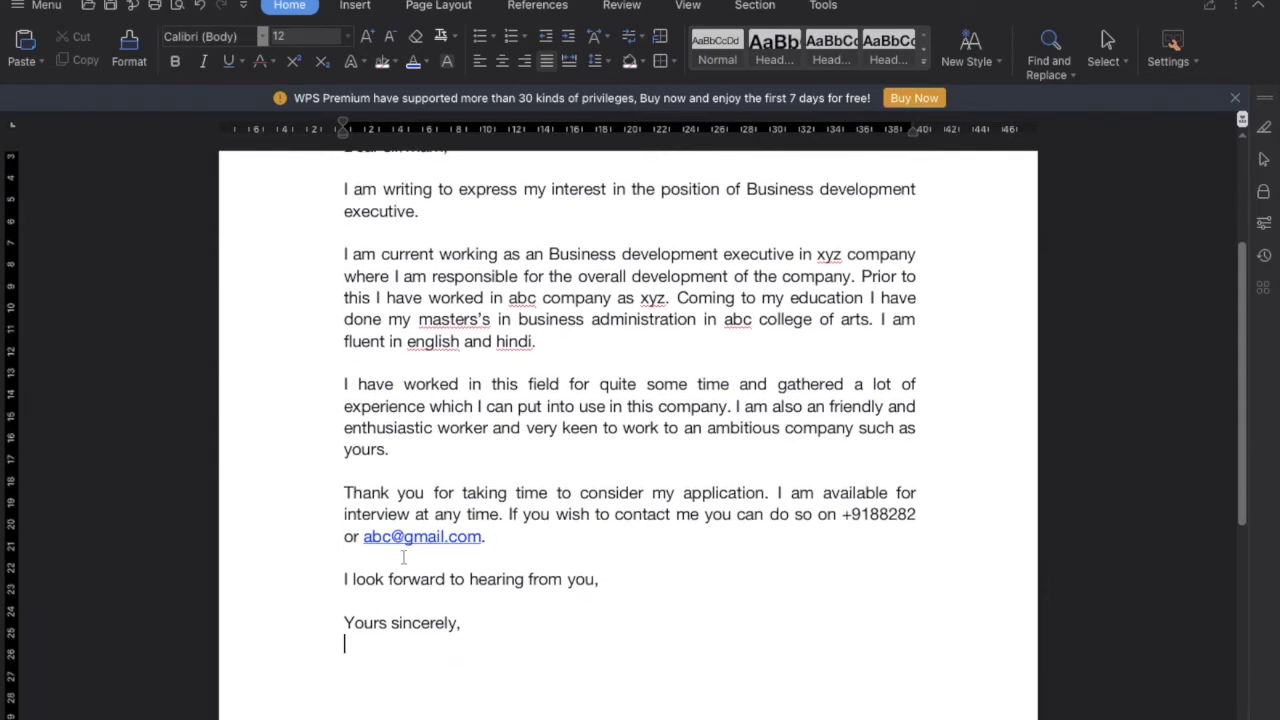
type("Ra")
type("hu")
type("l (T")
key("BackSpace")
key("BackSpace")
type("Your nam")
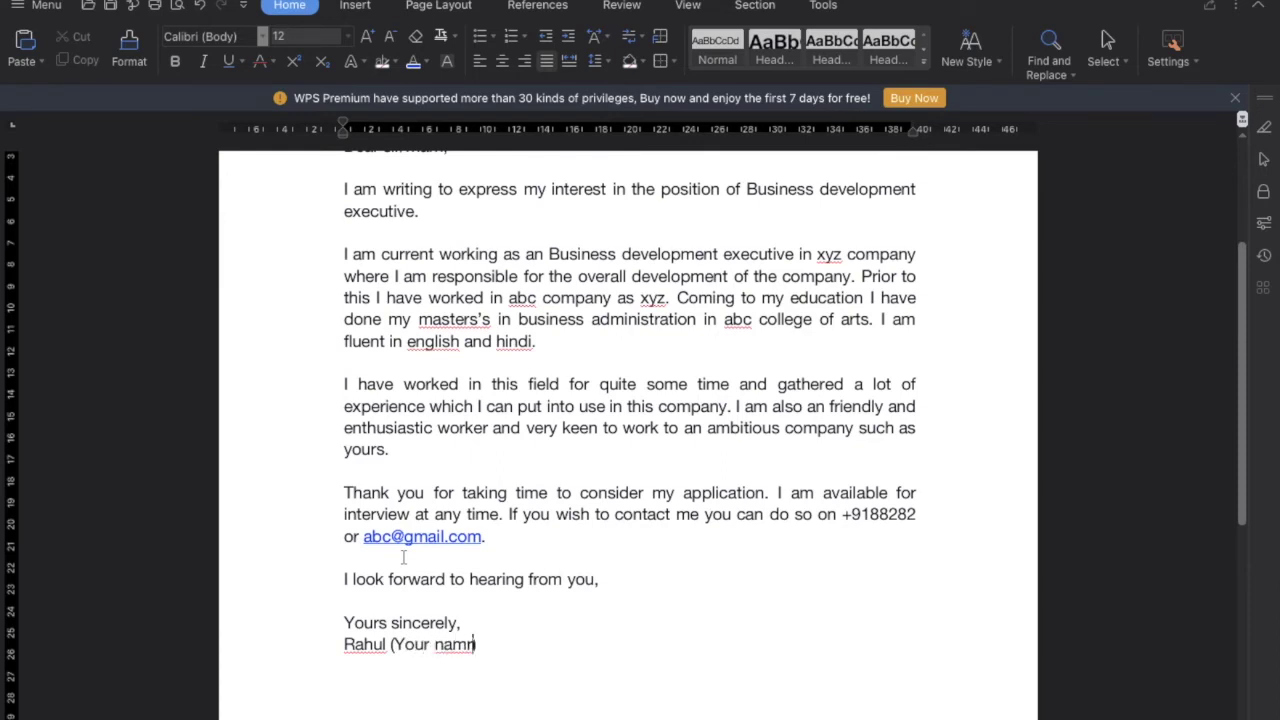
type("e")
scroll(500, 579, "up", 5)
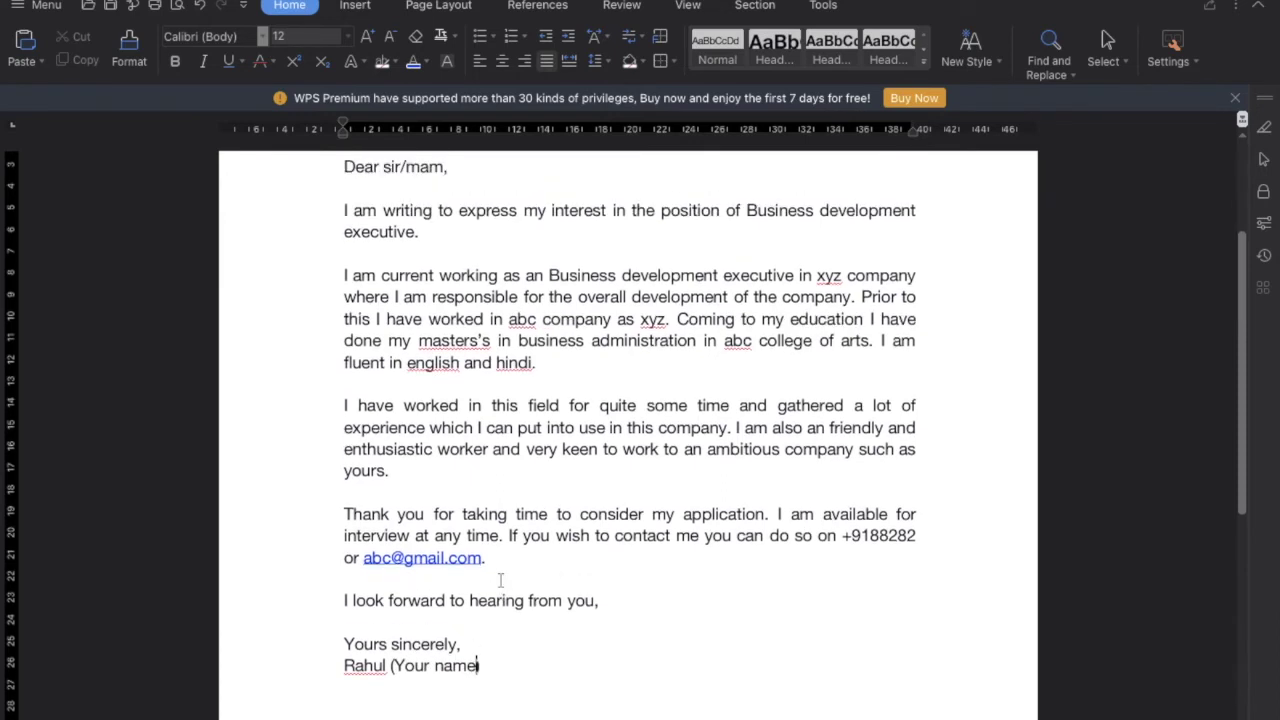
scroll(500, 580, "down", 1)
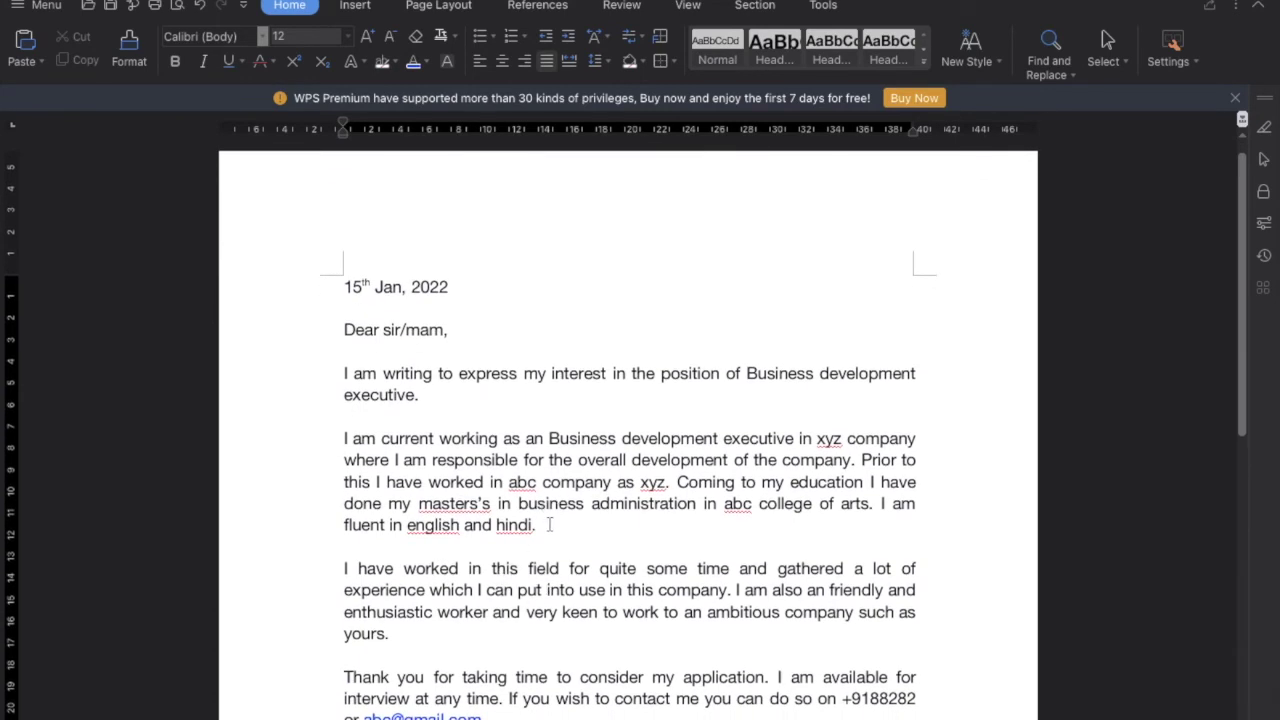
Give the work-and-education paragraph 2.0 spacing, and the opening and 'I have worked' paragraphs 1.5
left_click_drag(541, 526, 340, 440)
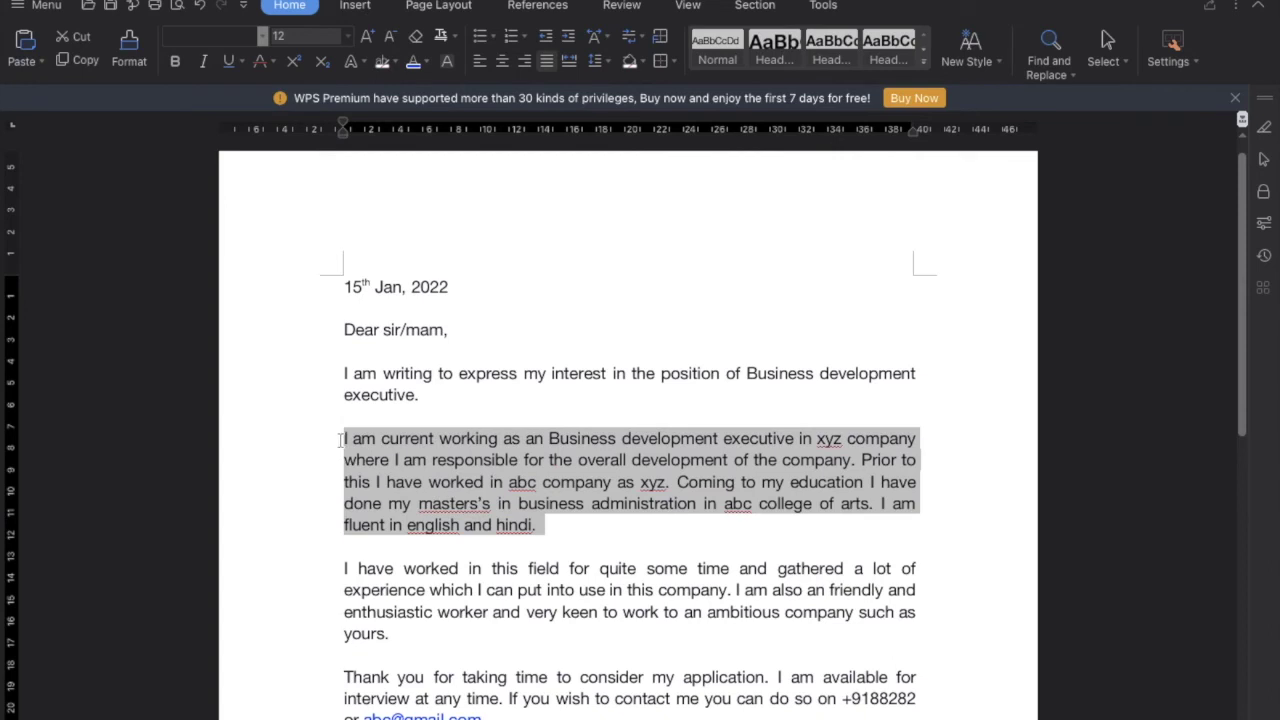
left_click(598, 66)
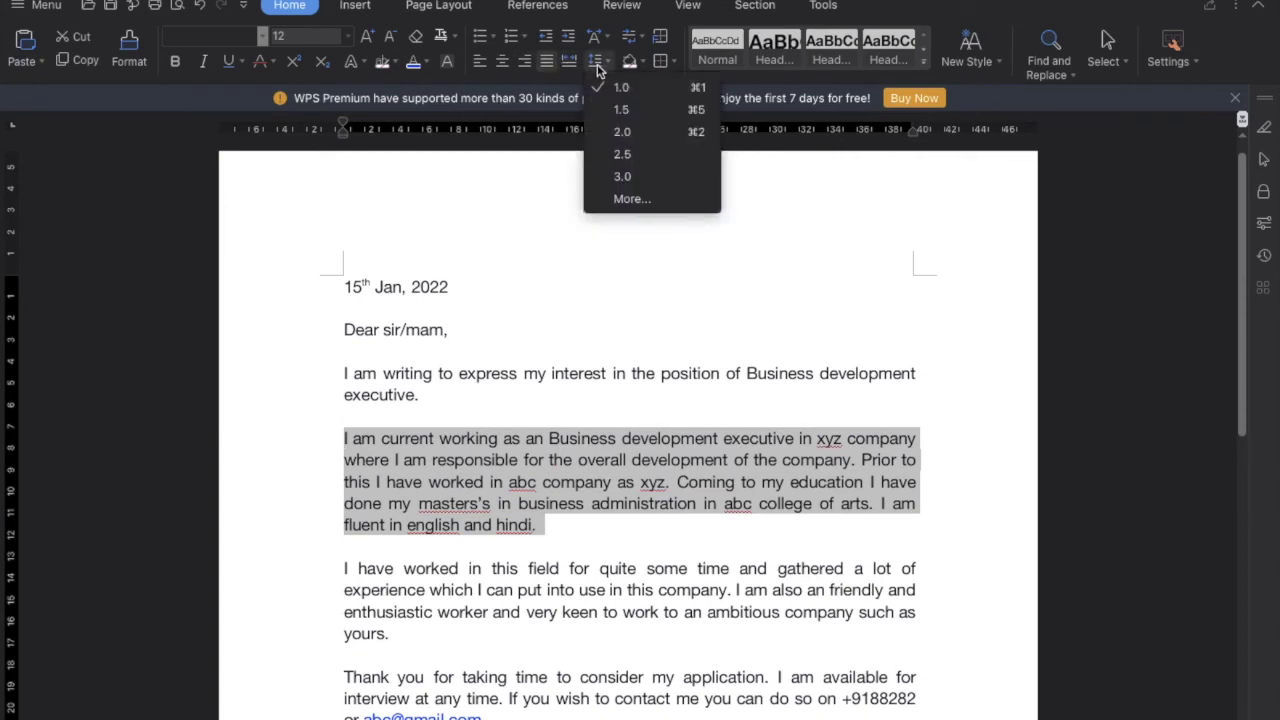
left_click(621, 131)
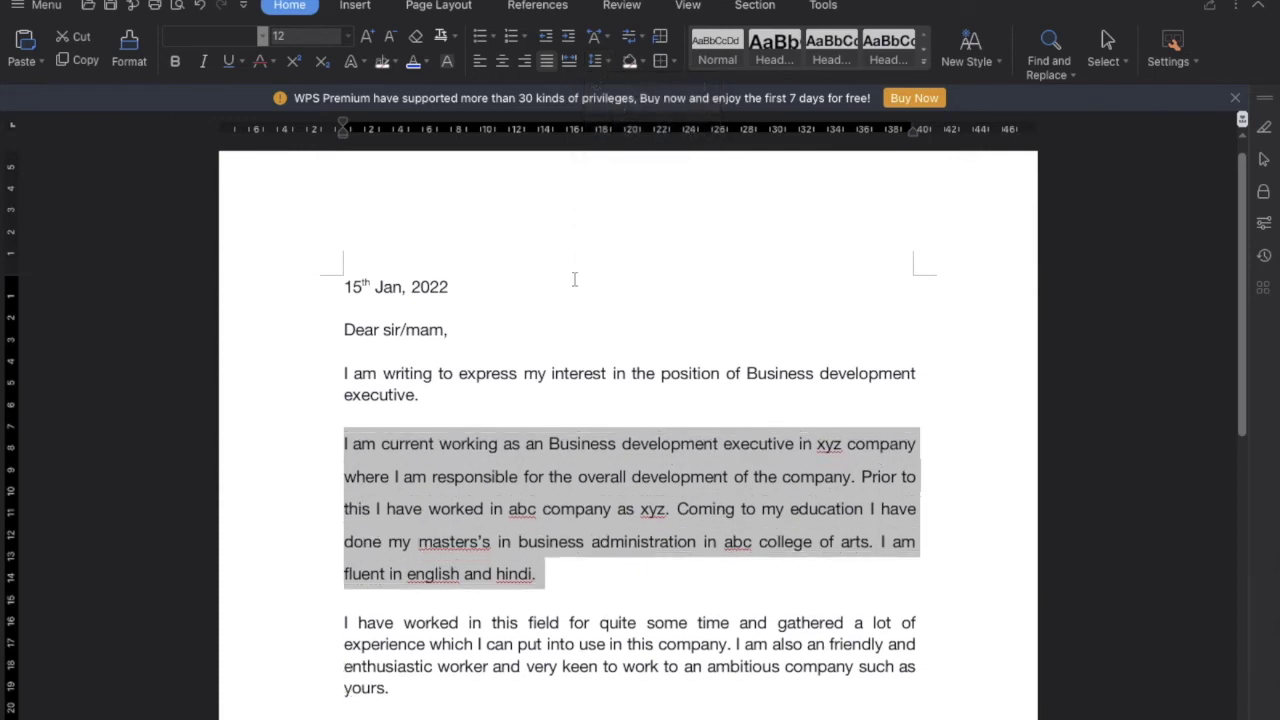
scroll(575, 279, "down", 2)
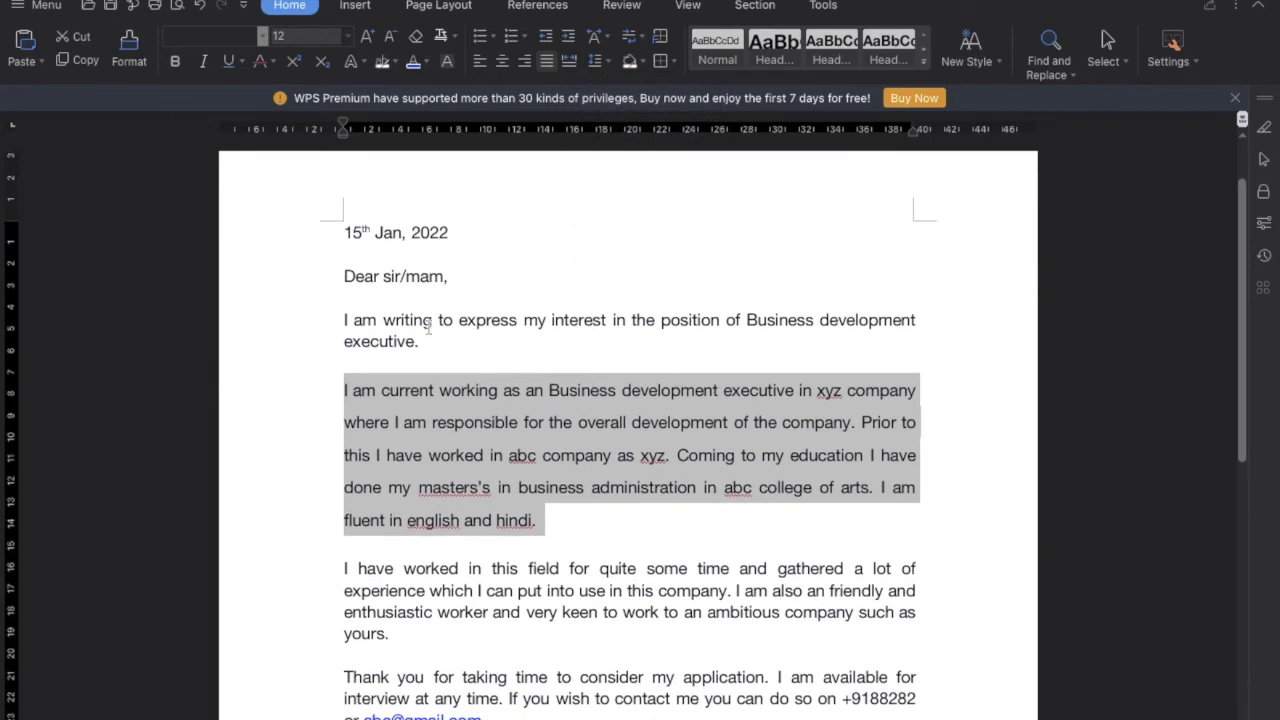
left_click_drag(420, 344, 345, 320)
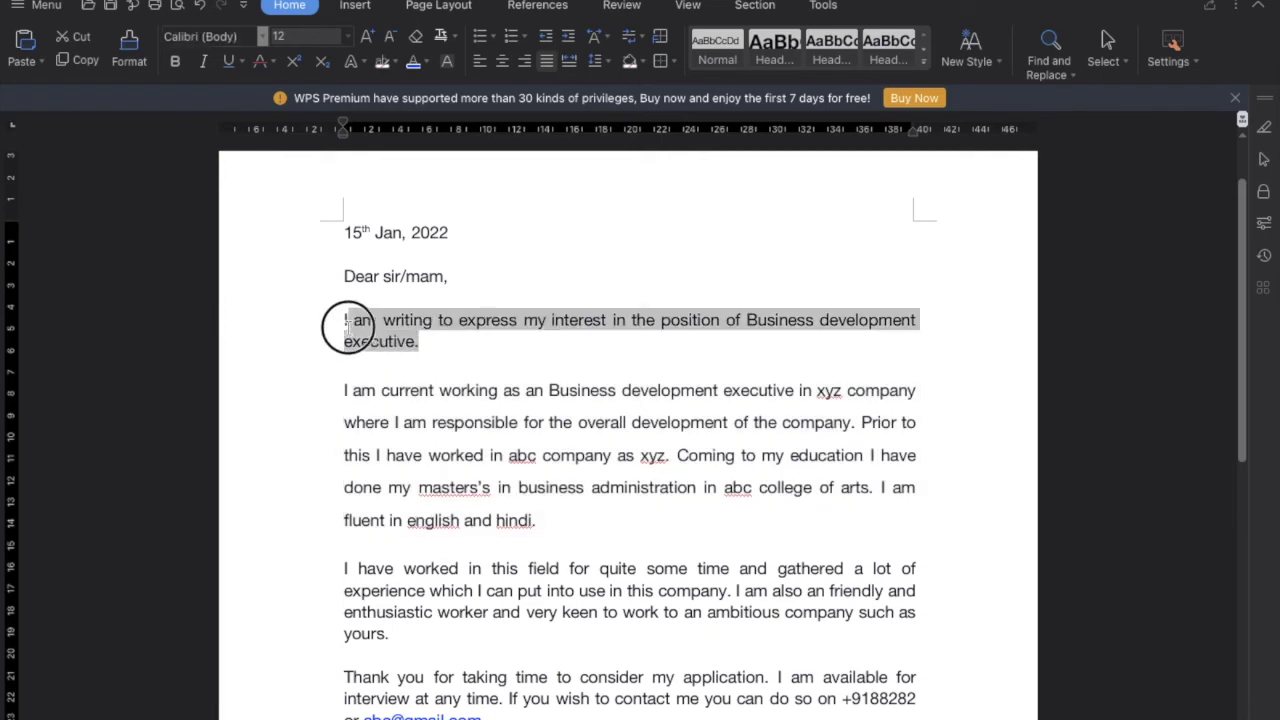
left_click(601, 62)
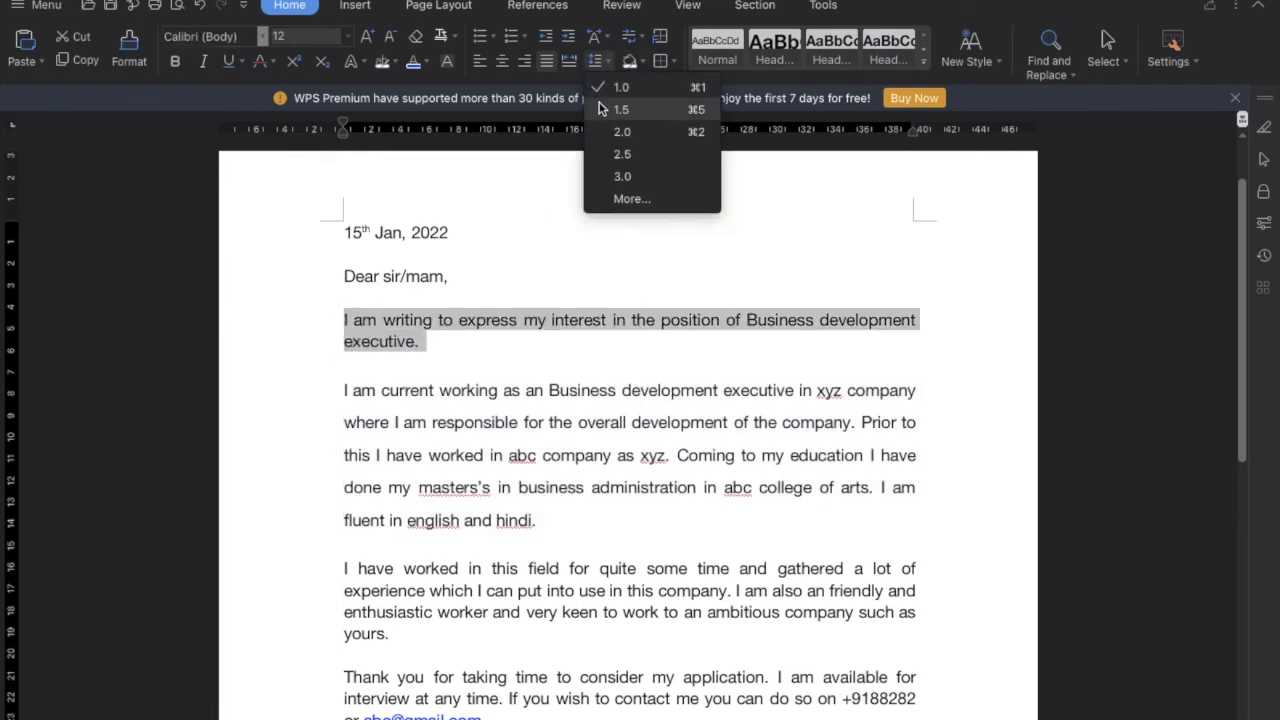
left_click(600, 109)
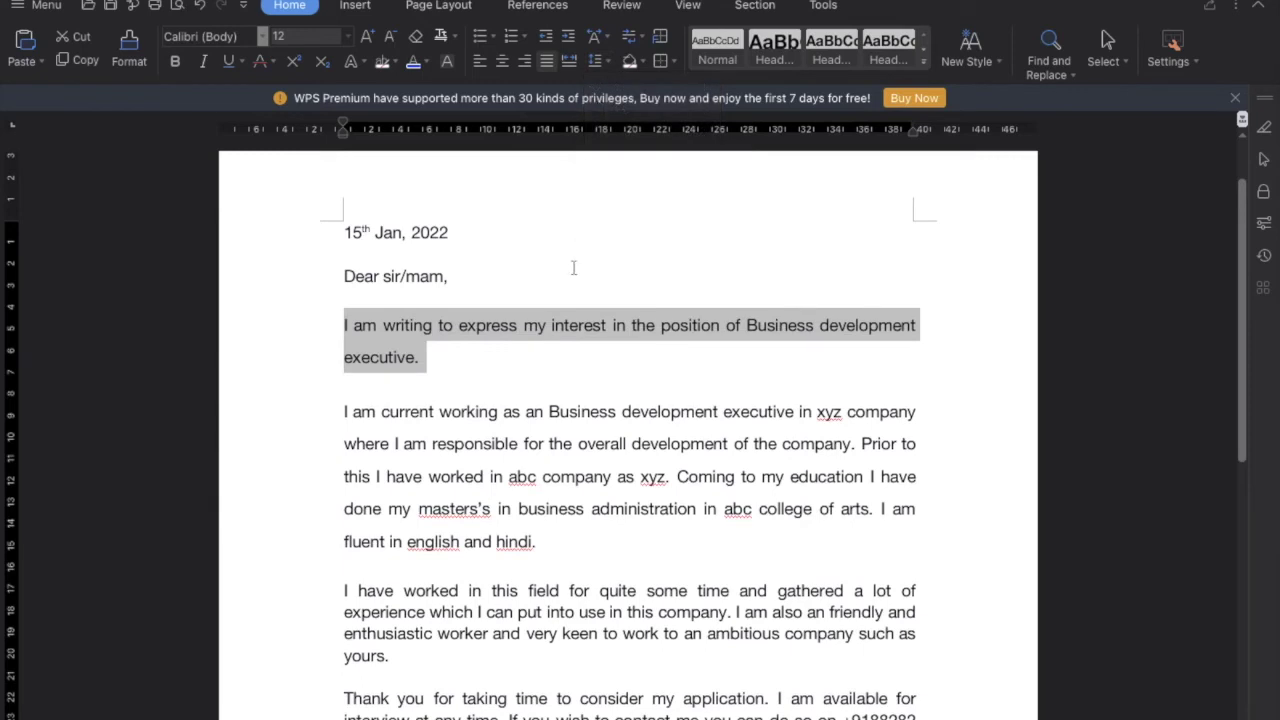
scroll(571, 287, "down", 3)
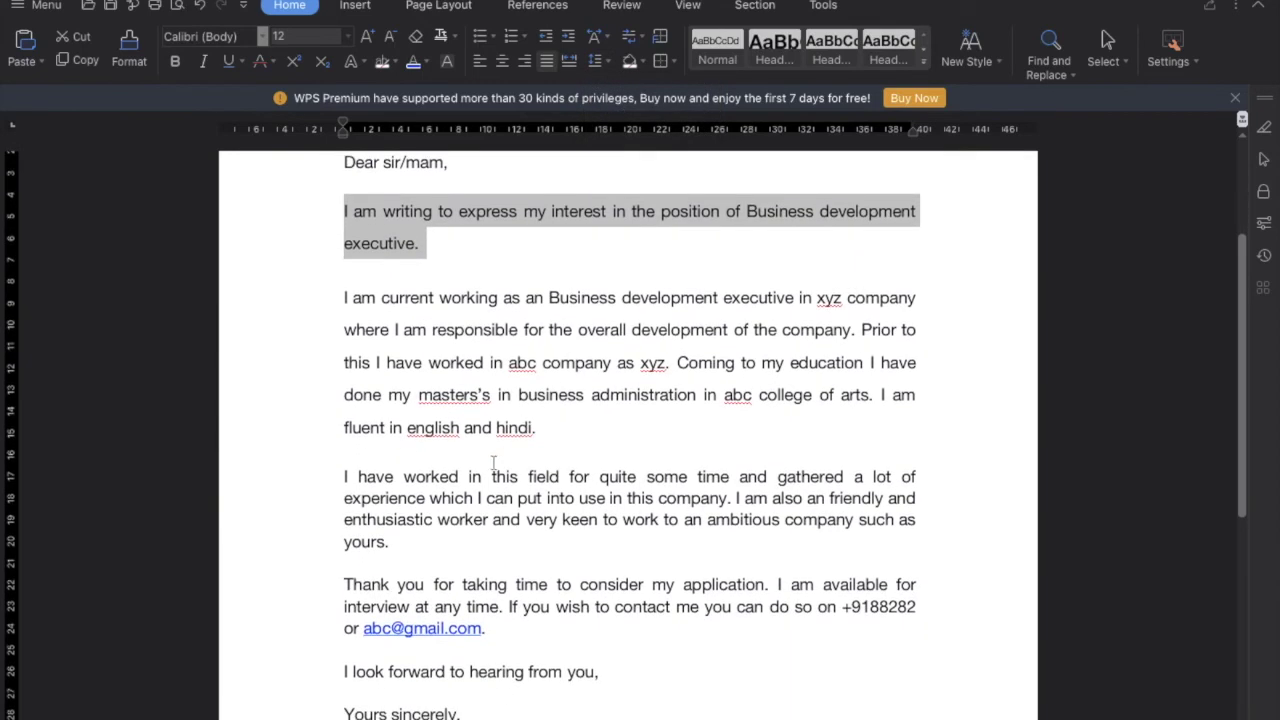
left_click_drag(400, 541, 347, 476)
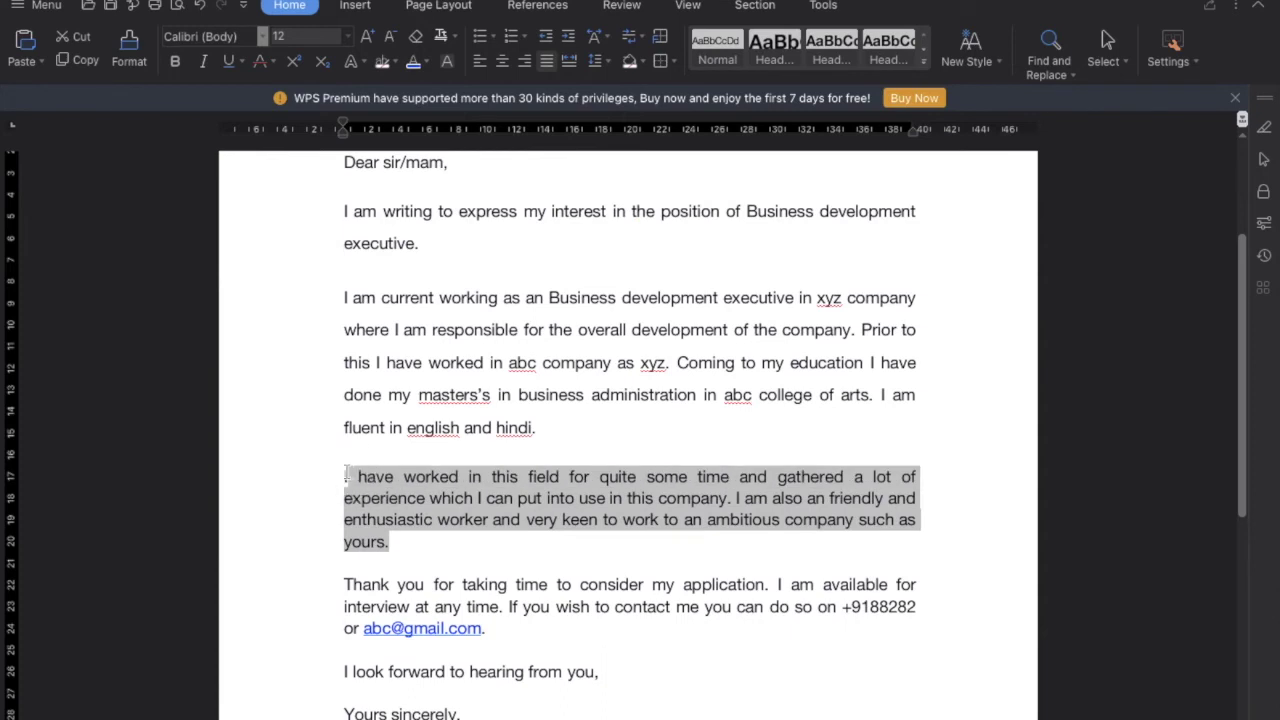
left_click(609, 63)
left_click(619, 109)
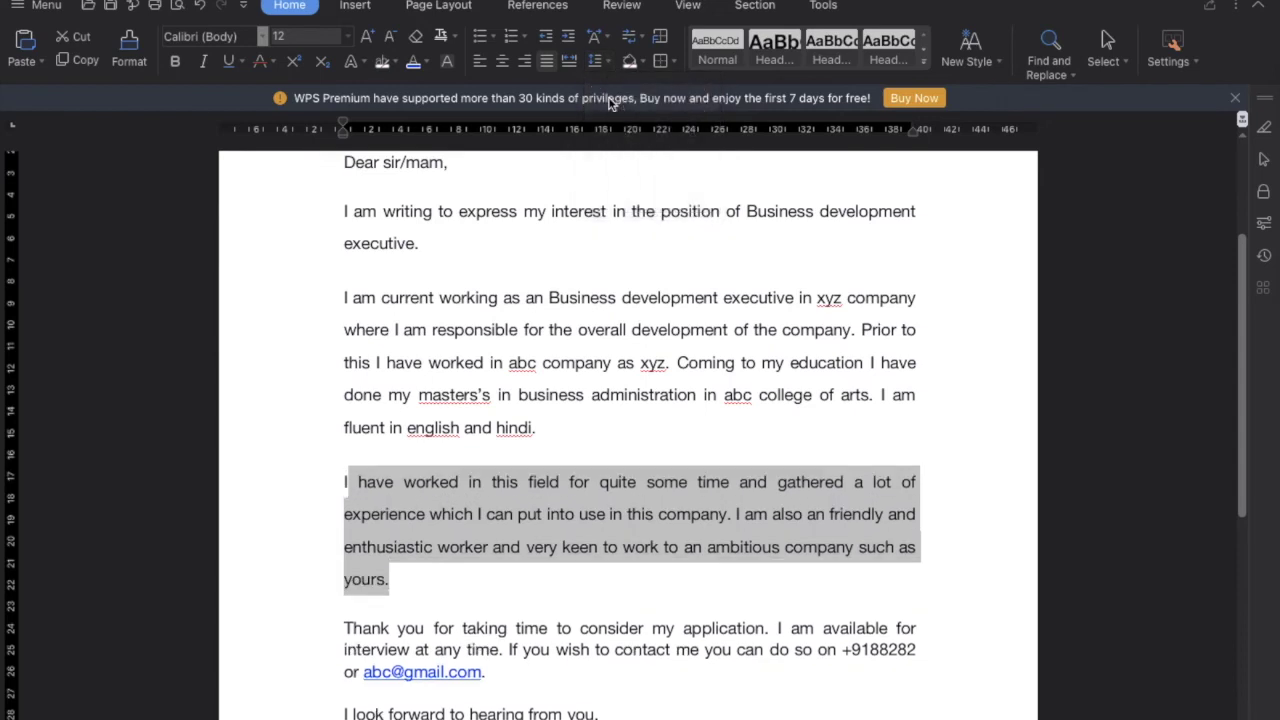
Apply 1.5 line spacing to the thank-you paragraph and the two sign-off lines
scroll(609, 308, "down", 4)
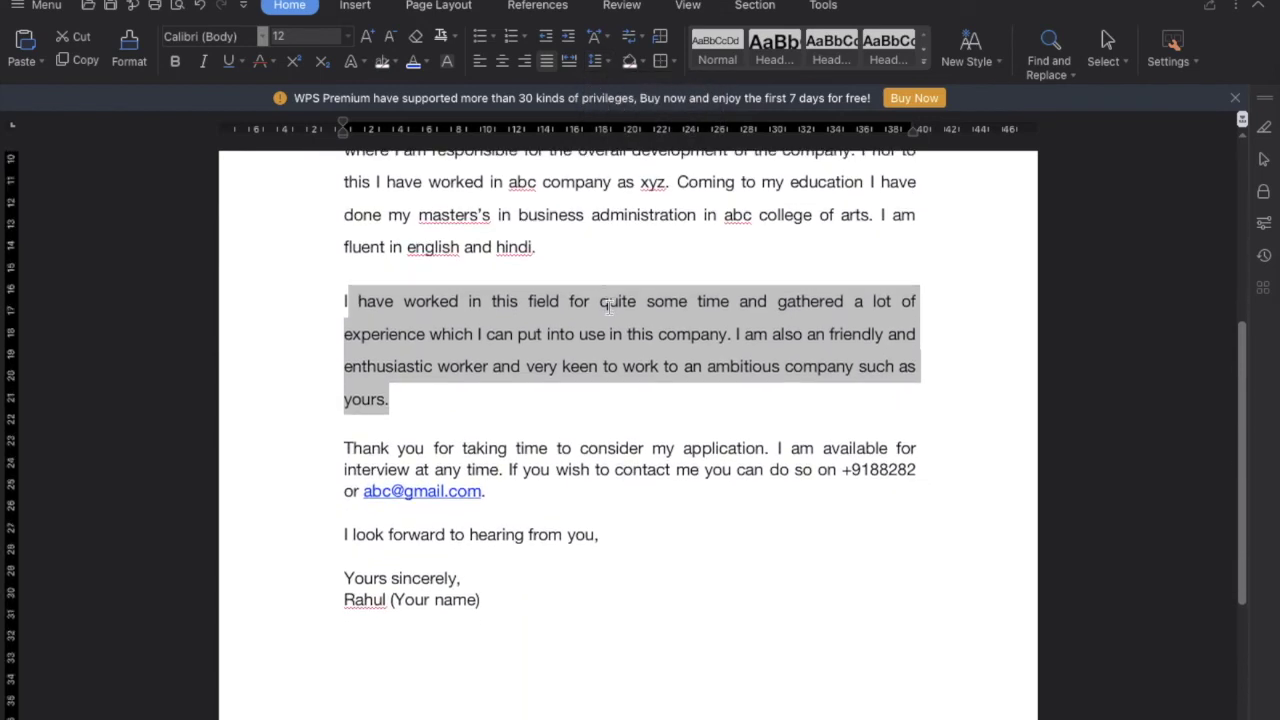
left_click_drag(492, 491, 345, 448)
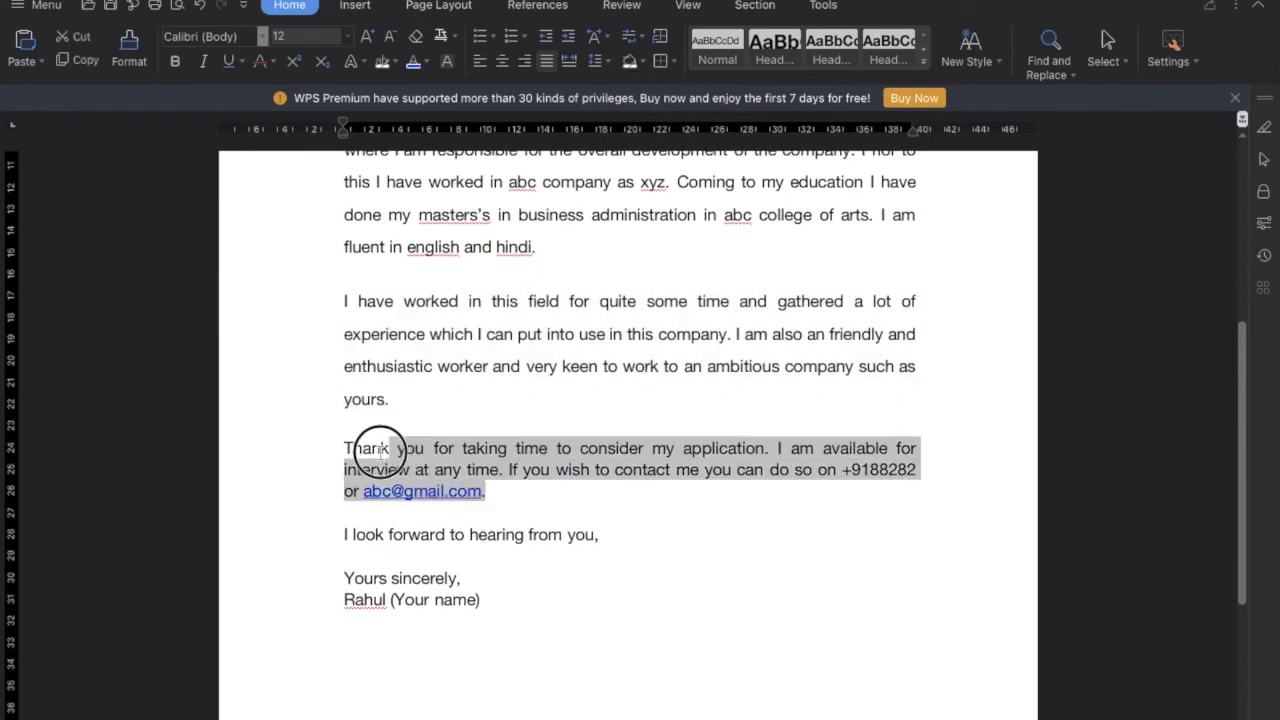
left_click(492, 491)
left_click_drag(492, 491, 343, 448)
left_click(607, 63)
left_click(621, 109)
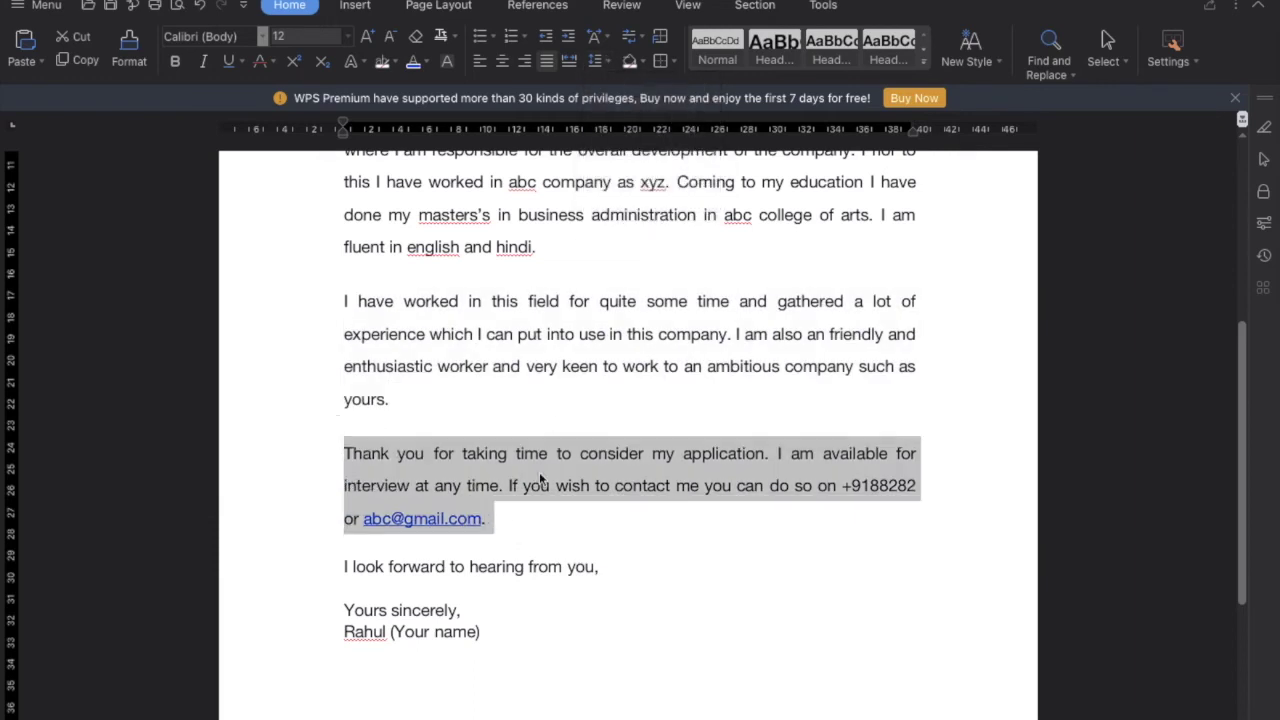
scroll(540, 482, "down", 1)
left_click_drag(490, 586, 352, 563)
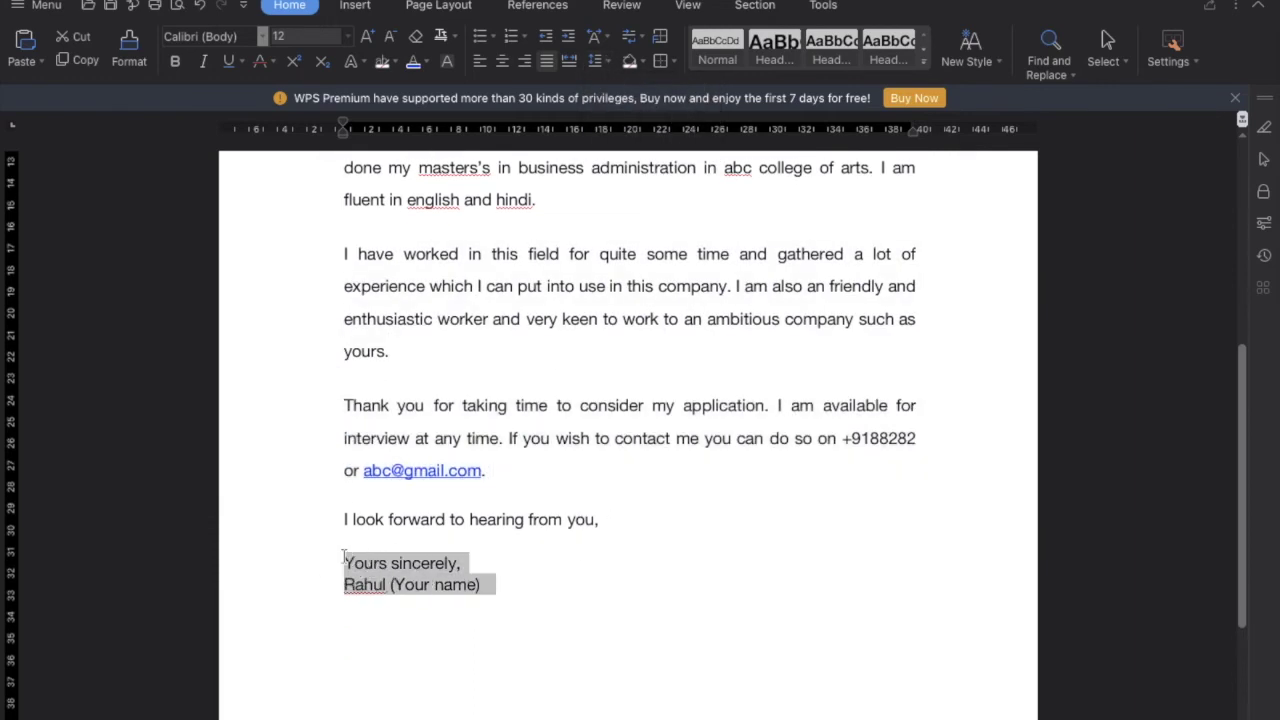
left_click(607, 63)
left_click(626, 111)
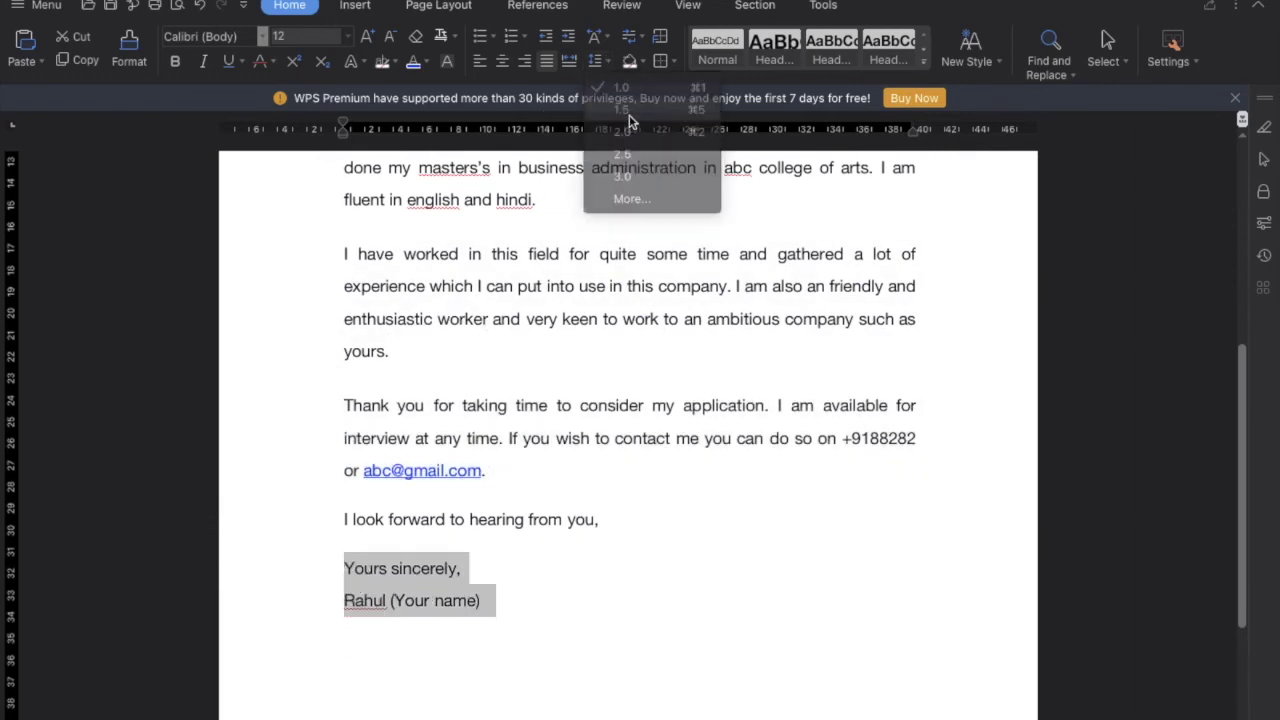
left_click(534, 534)
scroll(531, 477, "up", 5)
Review the letter and check the spelling suggestions for 'masters's'
scroll(637, 490, "down", 2)
scroll(637, 490, "down", 1)
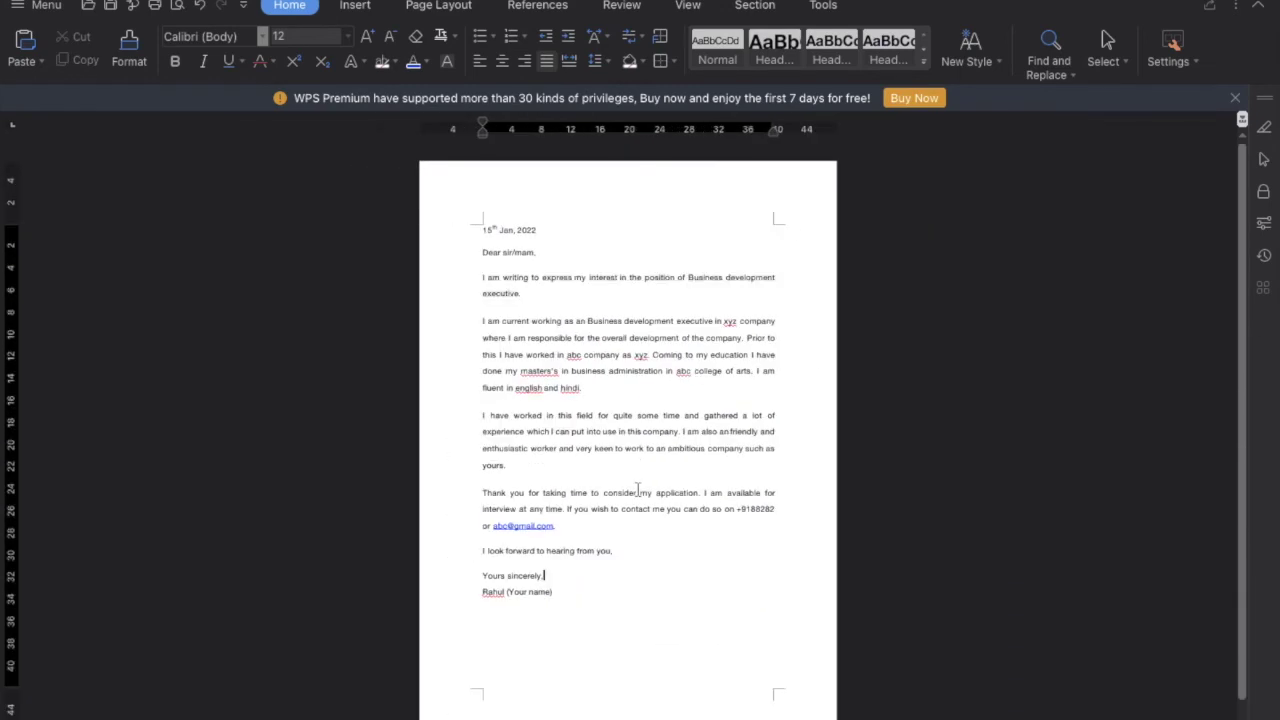
scroll(637, 490, "up", 1)
scroll(637, 490, "down", 2)
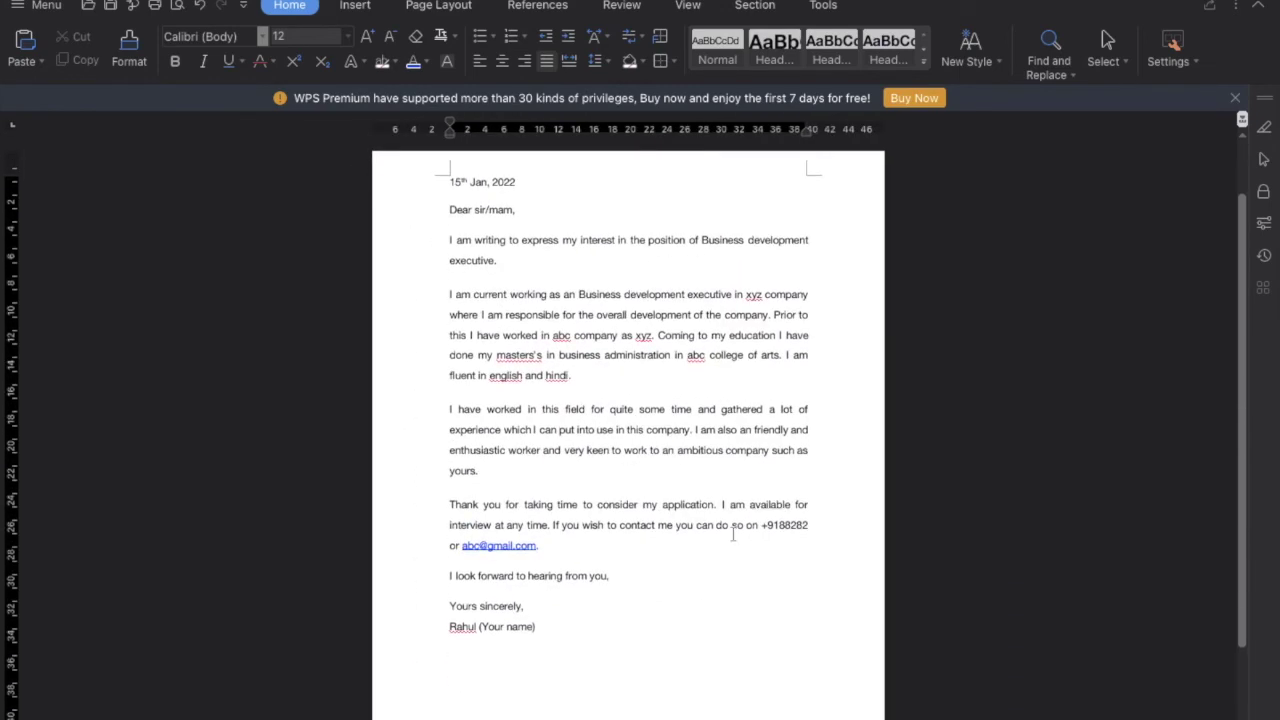
scroll(718, 604, "up", 1)
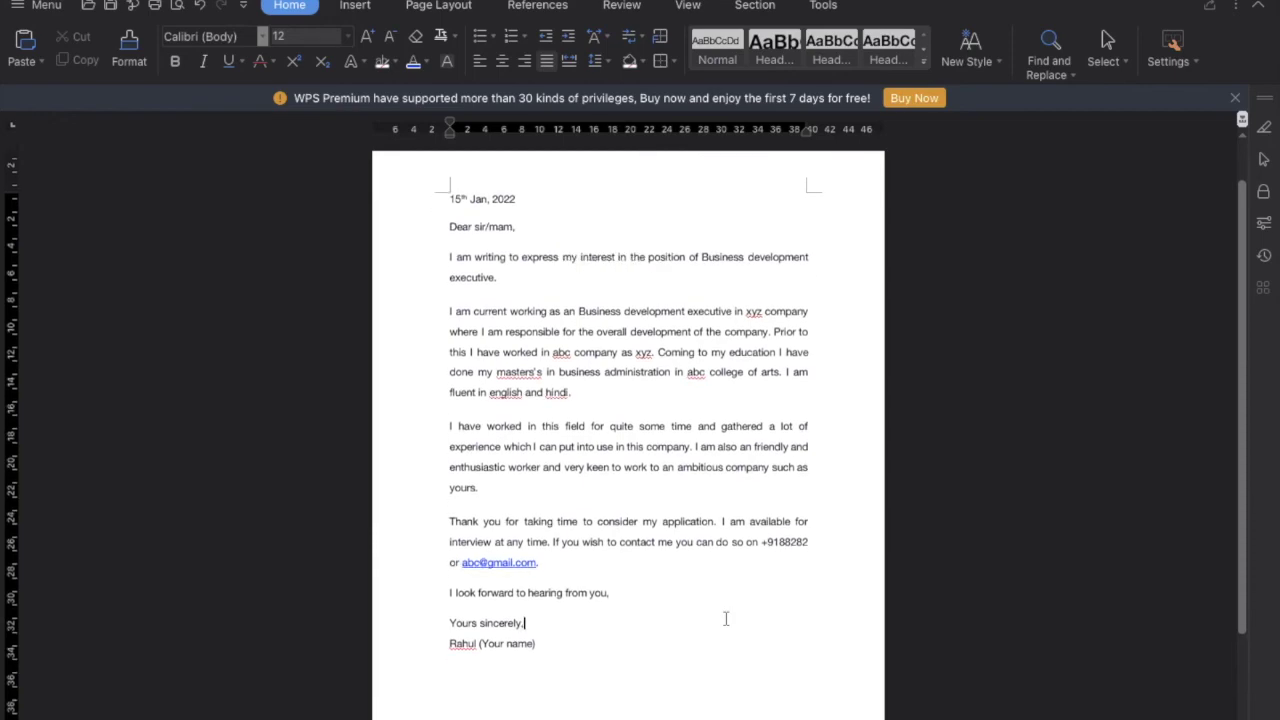
scroll(558, 414, "up", 2)
scroll(557, 414, "up", 1)
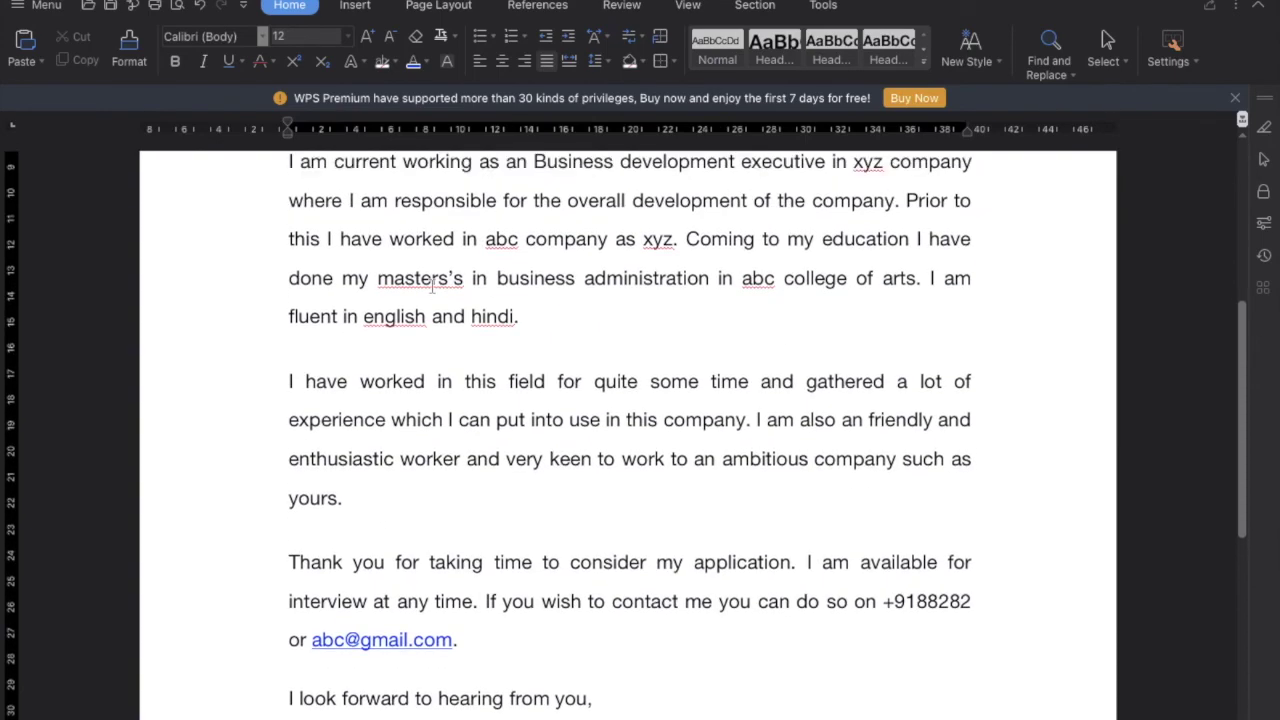
right_click(434, 287)
left_click(749, 353)
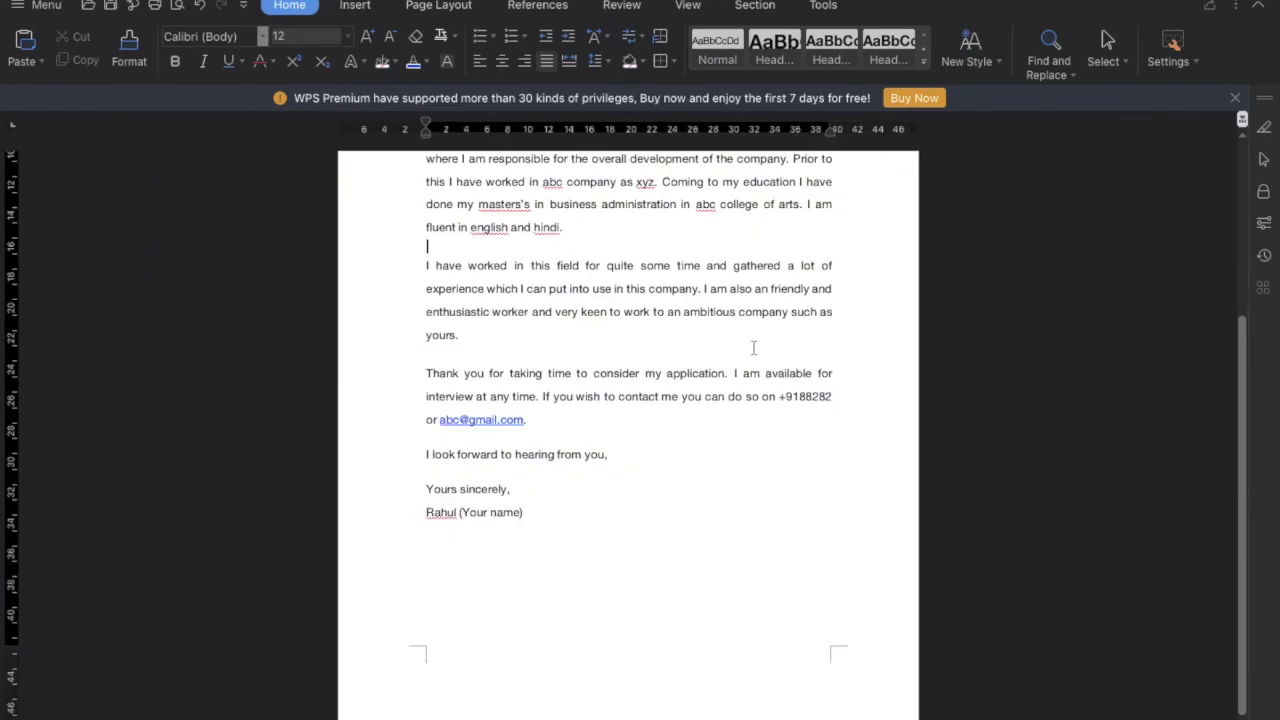
scroll(753, 347, "down", 1)
scroll(753, 347, "up", 5)
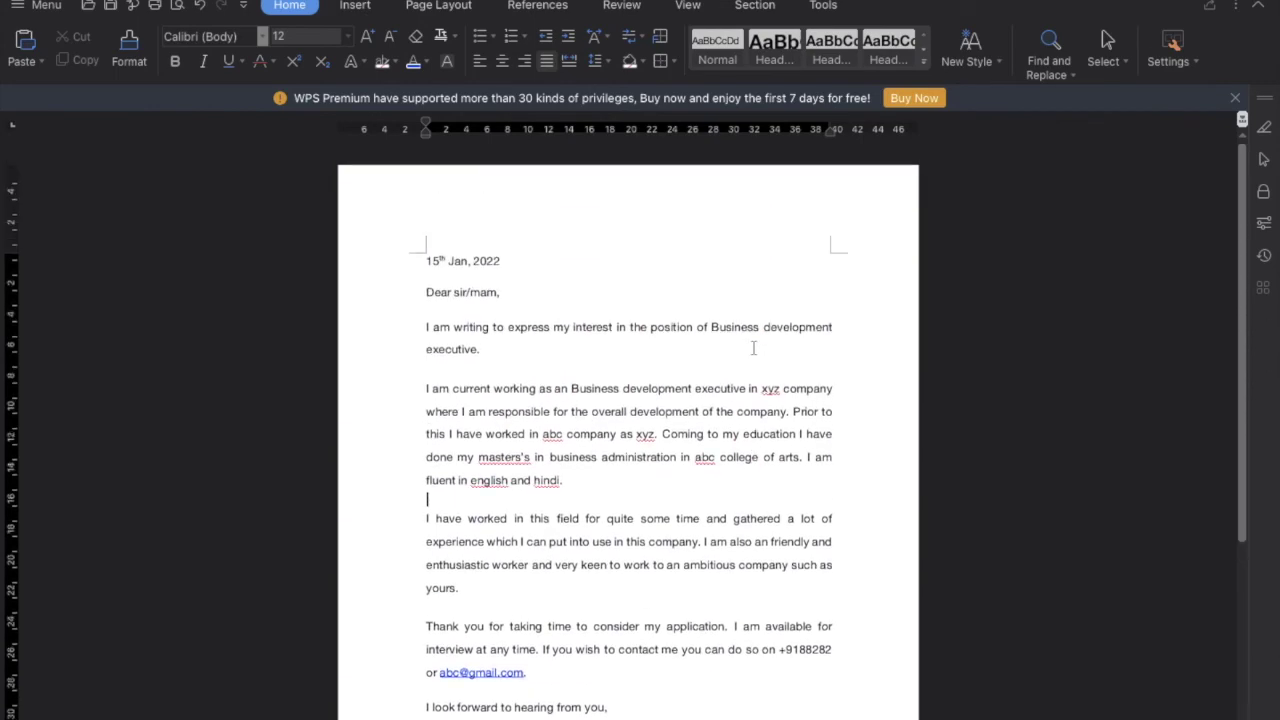
scroll(753, 347, "up", 3)
scroll(753, 347, "down", 4)
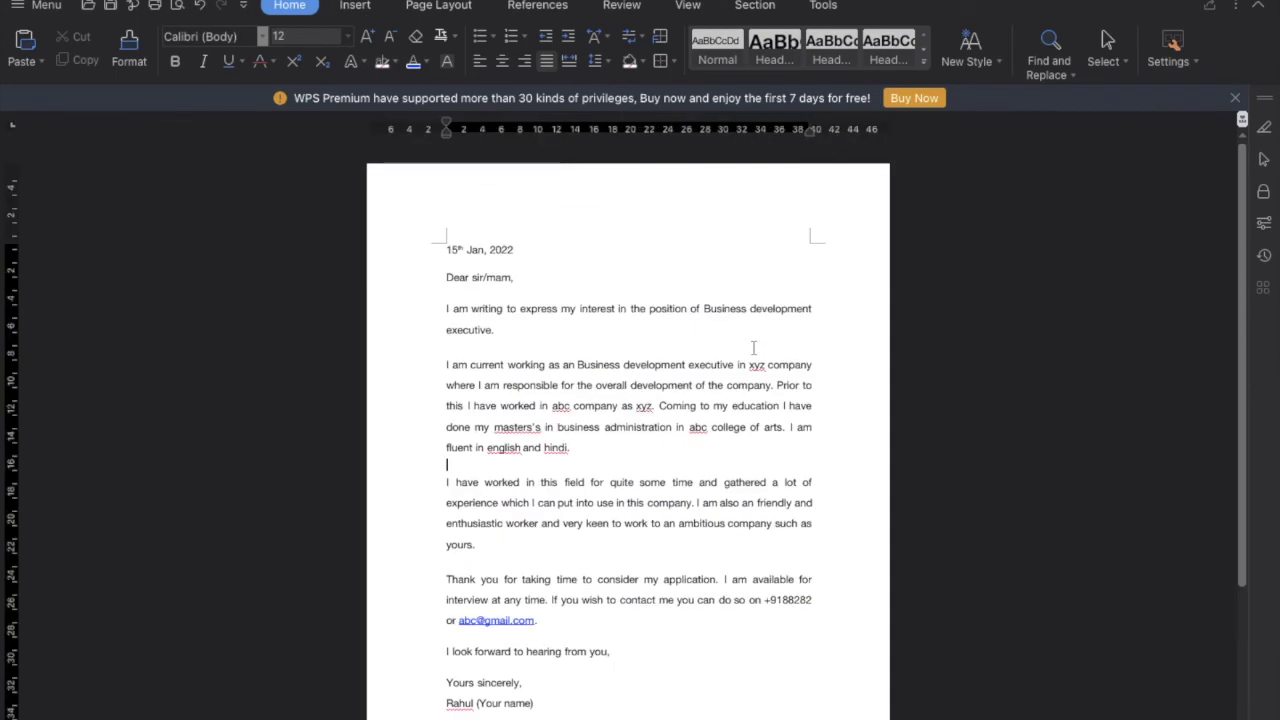
Export only the current page as Document2.pdf
left_click(40, 12)
left_click(69, 206)
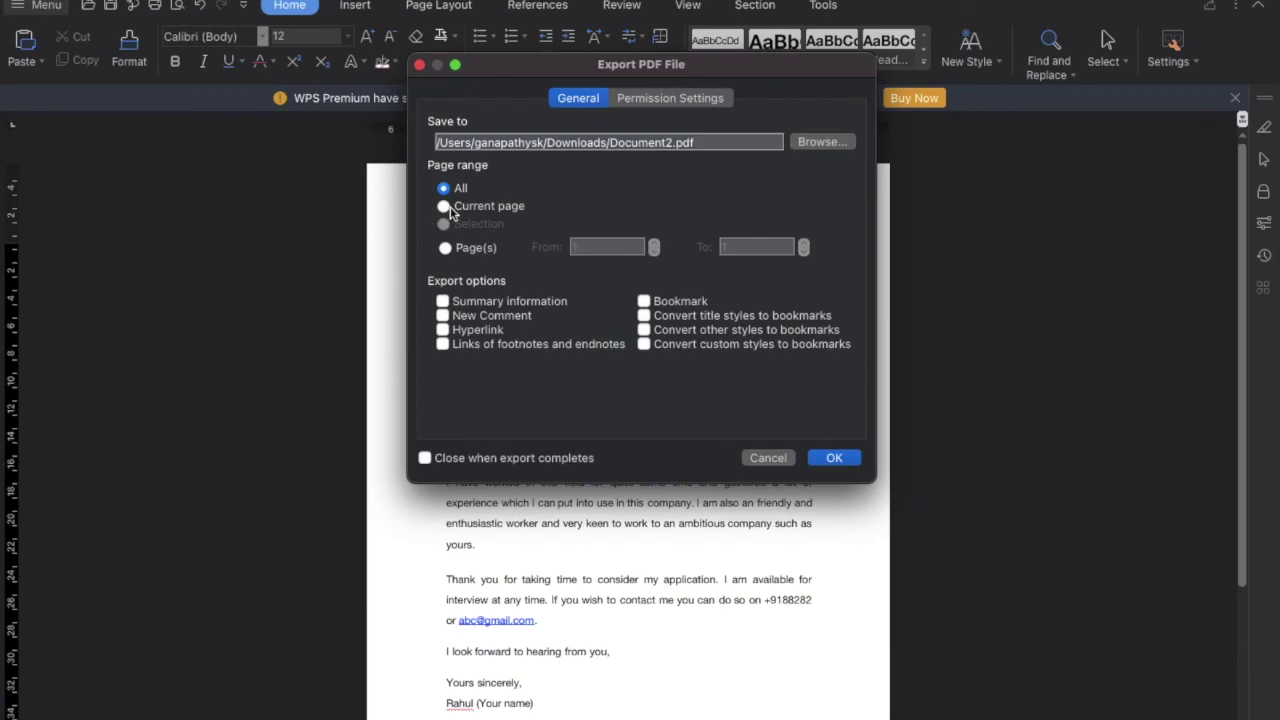
left_click(445, 207)
left_click(834, 457)
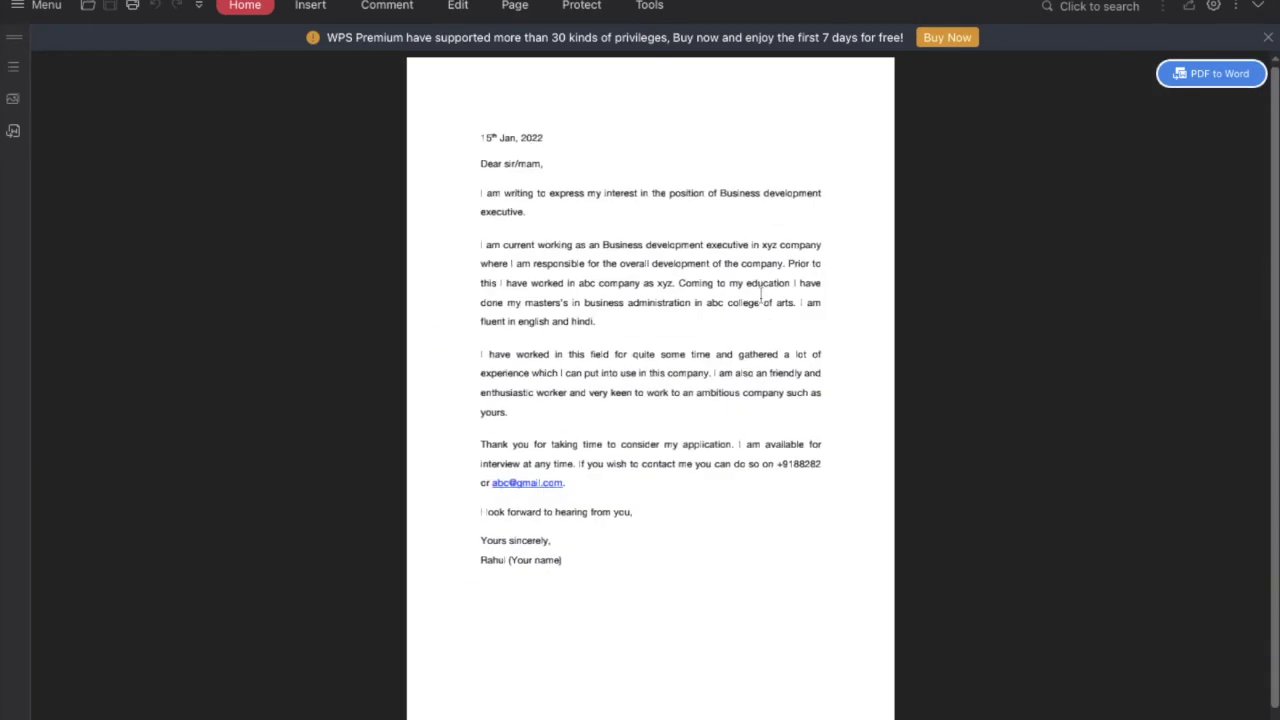
Scroll through Document2.pdf to review the 1.5-spaced cover letter paragraphs
scroll(495, 158, "down", 5)
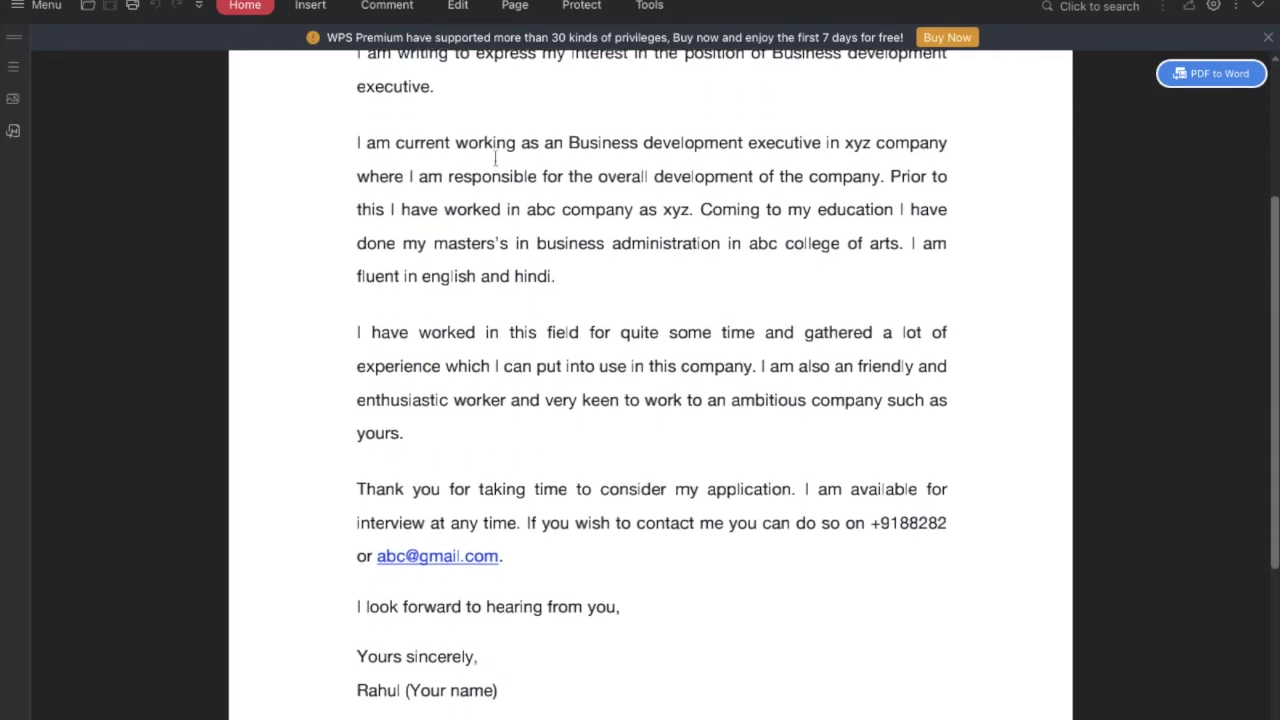
scroll(495, 158, "up", 5)
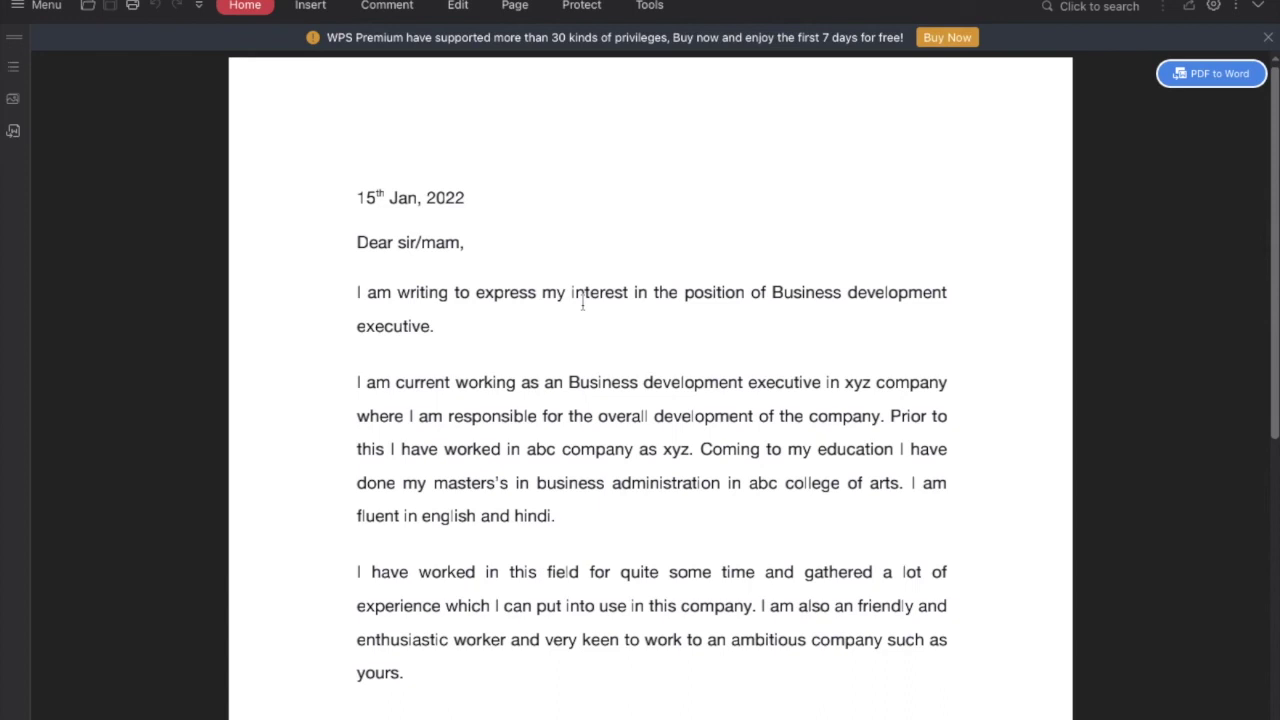
scroll(583, 306, "down", 1)
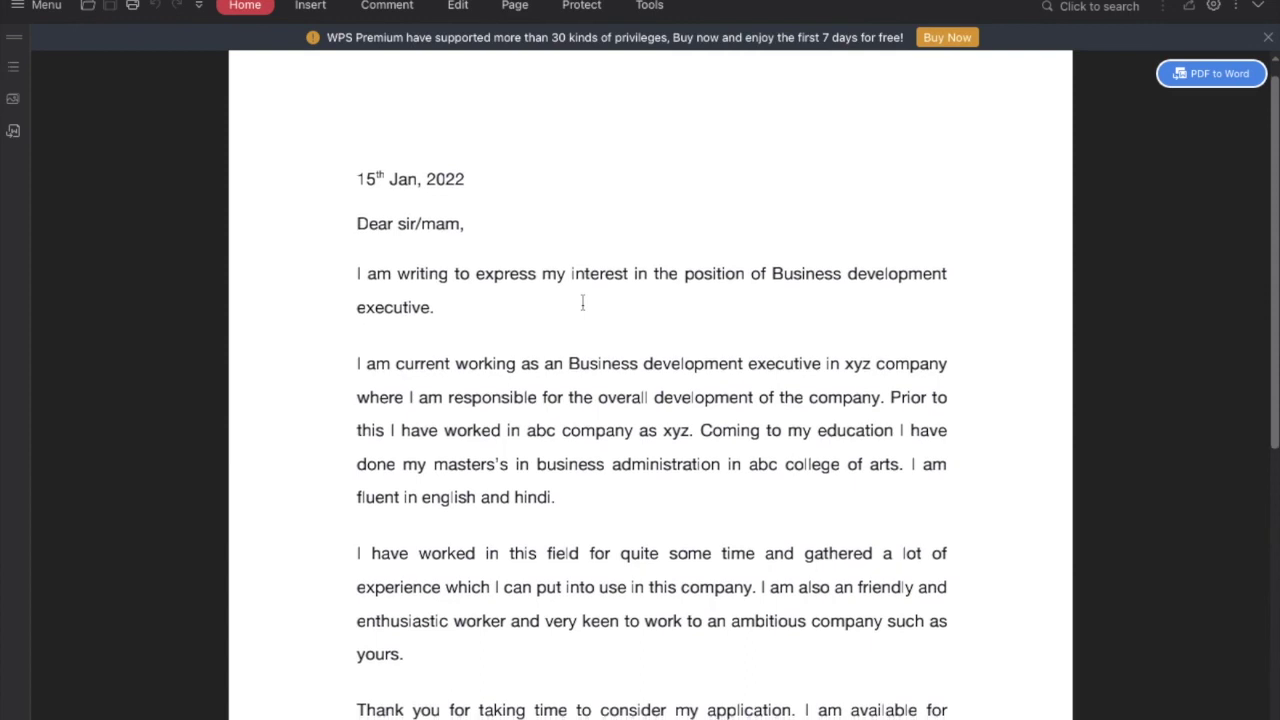